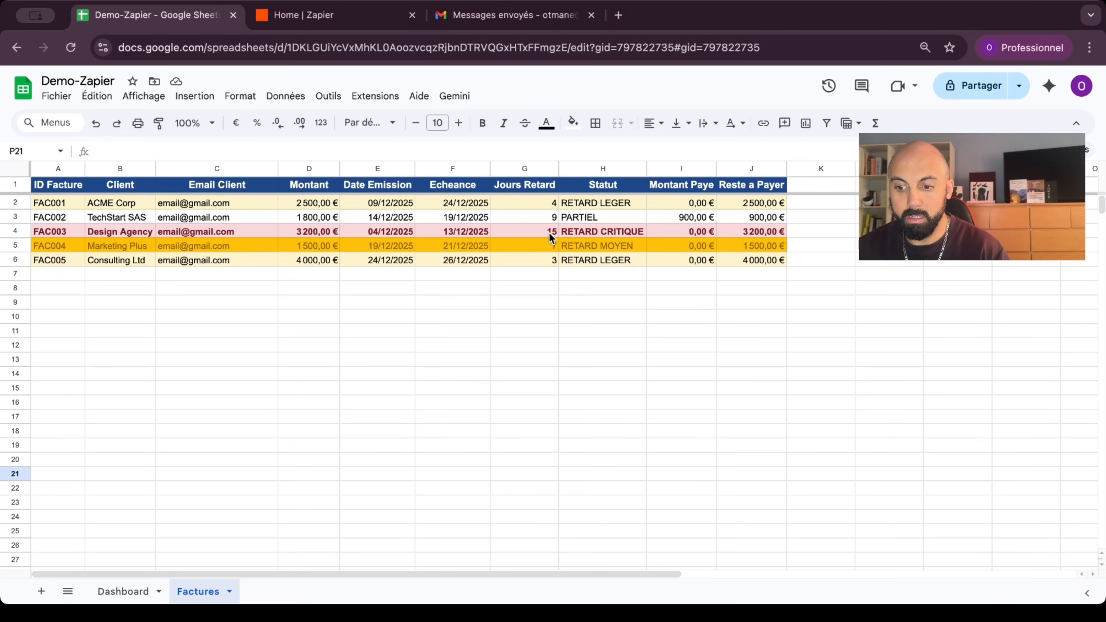
# Step: Review cell H4's status formula and the Dashboard totals, then switch to the Zapier home page
pyautogui.click(594, 234)
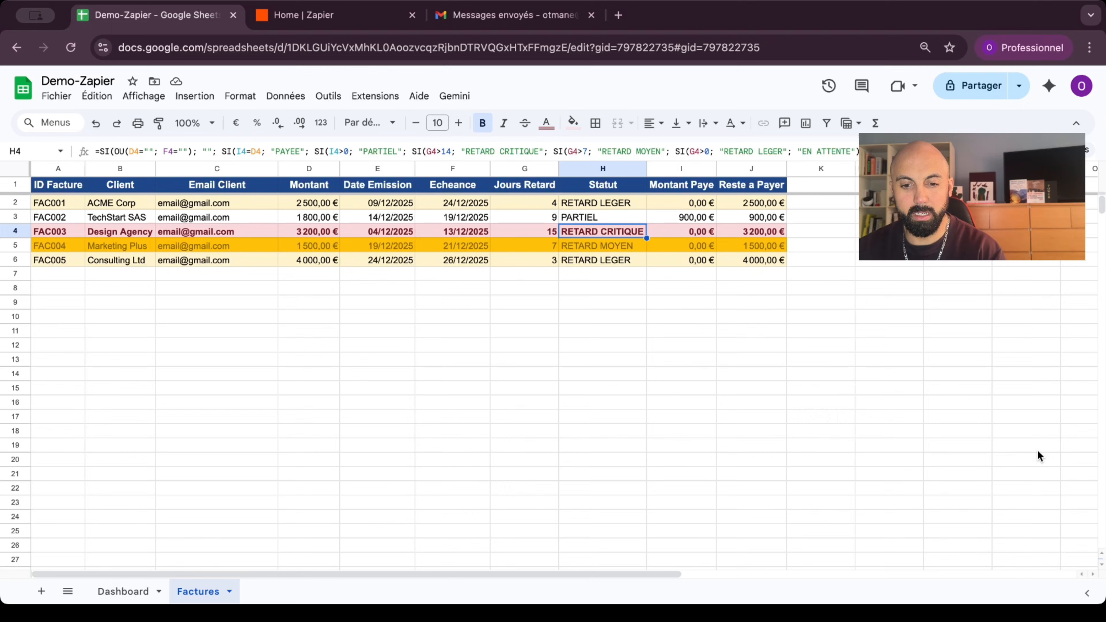
pyautogui.click(114, 592)
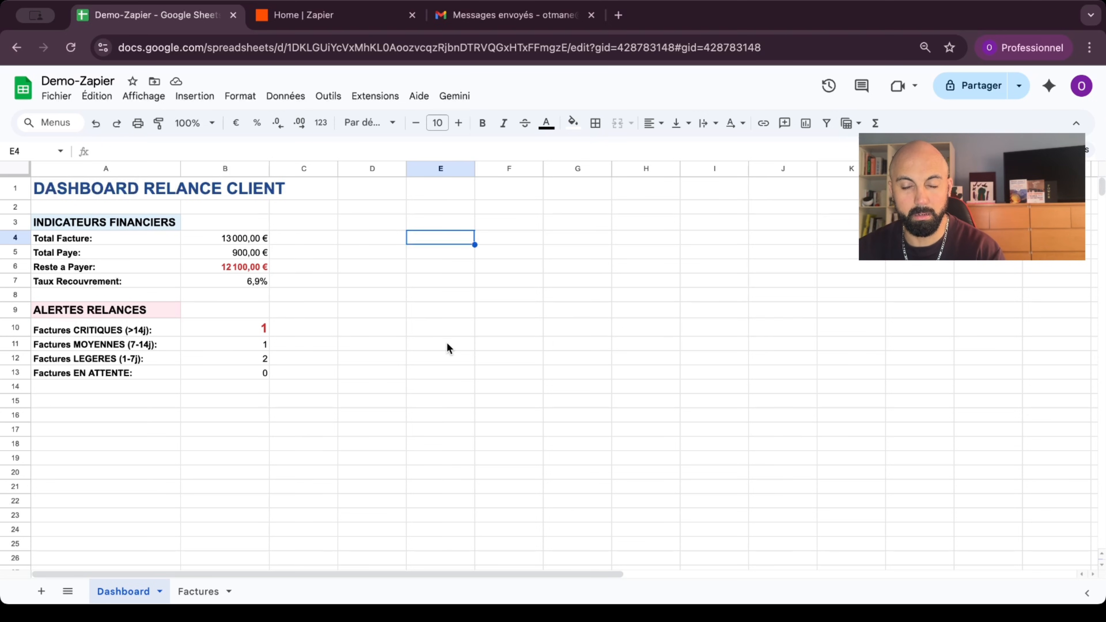
pyautogui.click(333, 7)
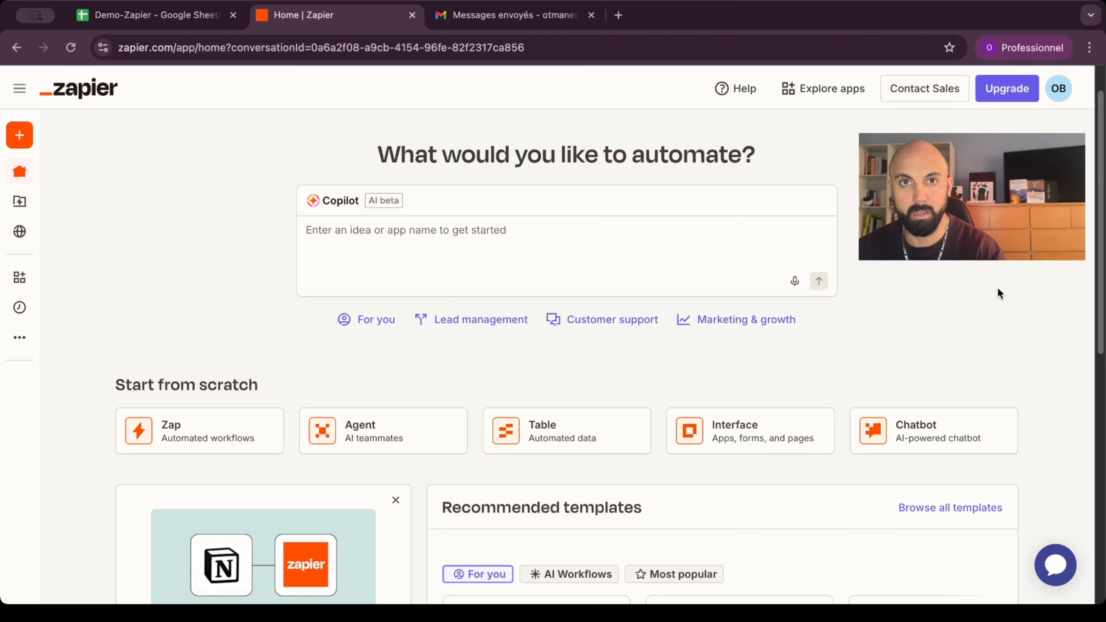
# Step: Start a new Untitled Zap draft from the sidebar's Create menu
pyautogui.scroll(2, 1100, 353)
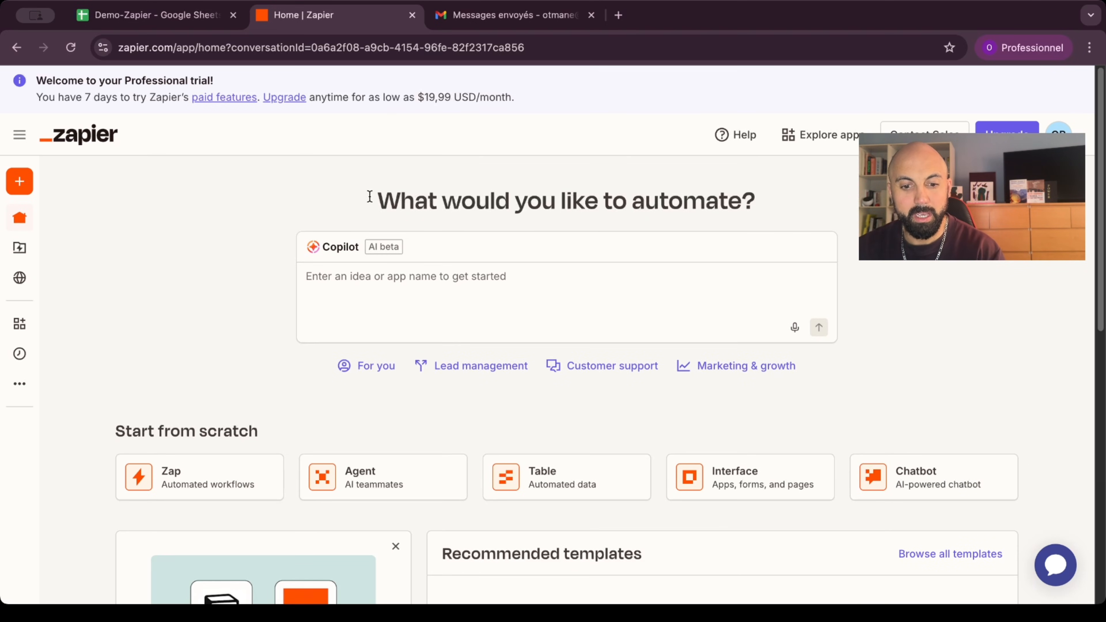
pyautogui.moveTo(20, 183)
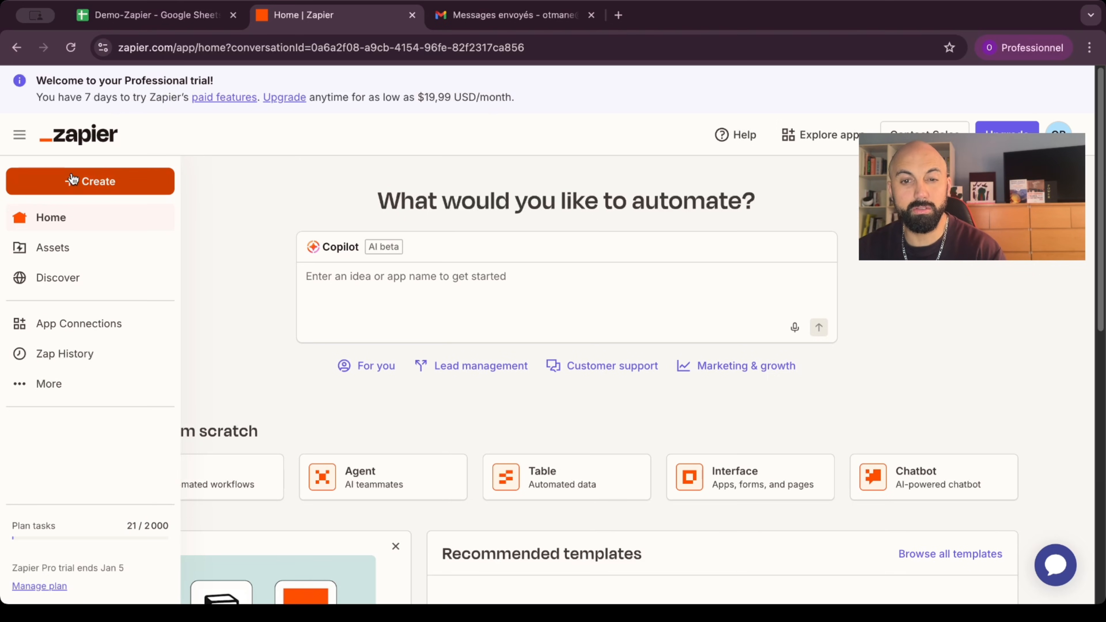
pyautogui.click(111, 181)
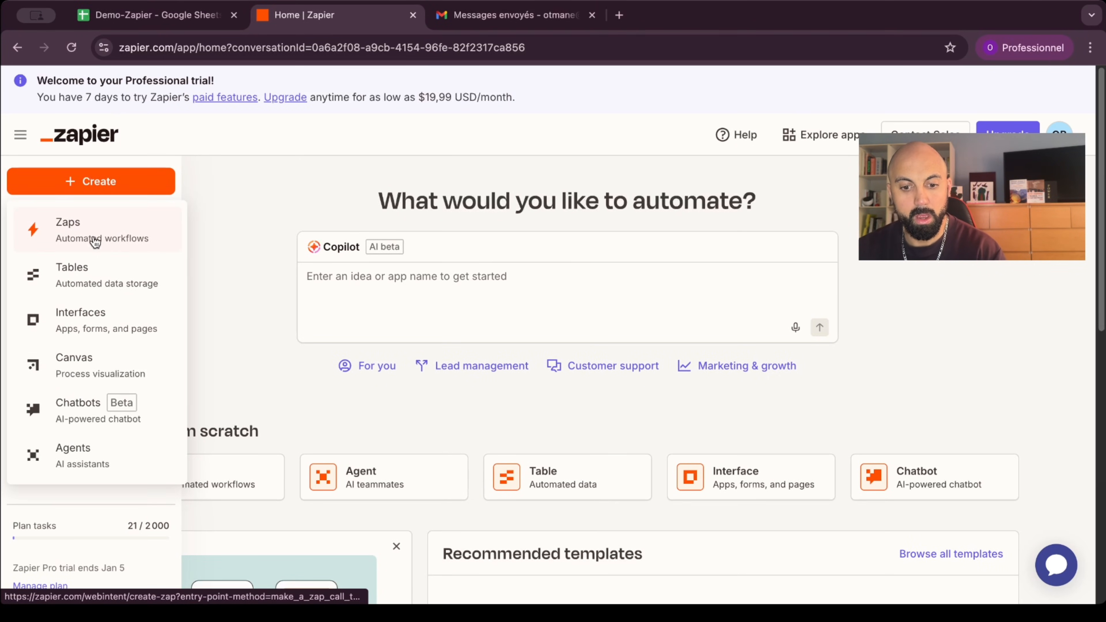
pyautogui.click(78, 240)
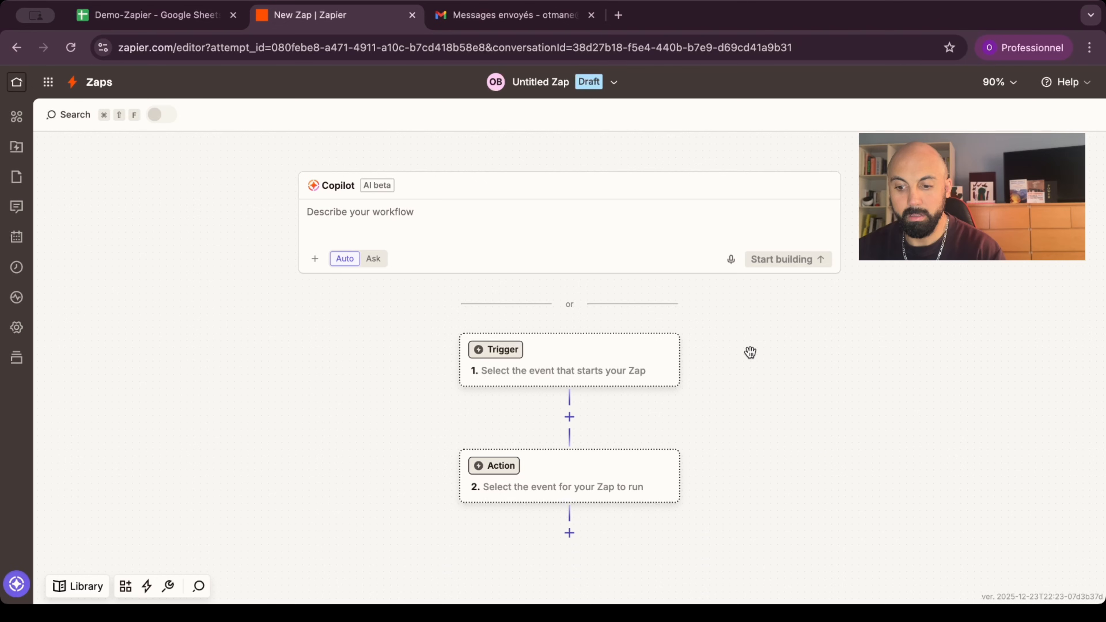
# Step: Choose Google Sheets as the trigger app with the New Spreadsheet Row event
pyautogui.click(531, 355)
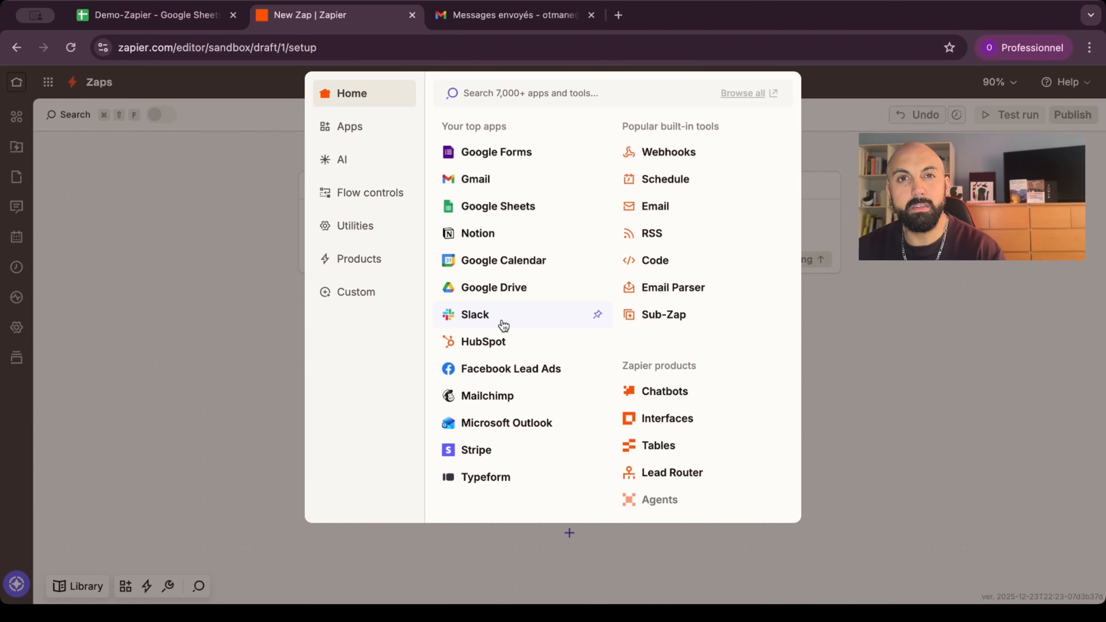
pyautogui.click(494, 213)
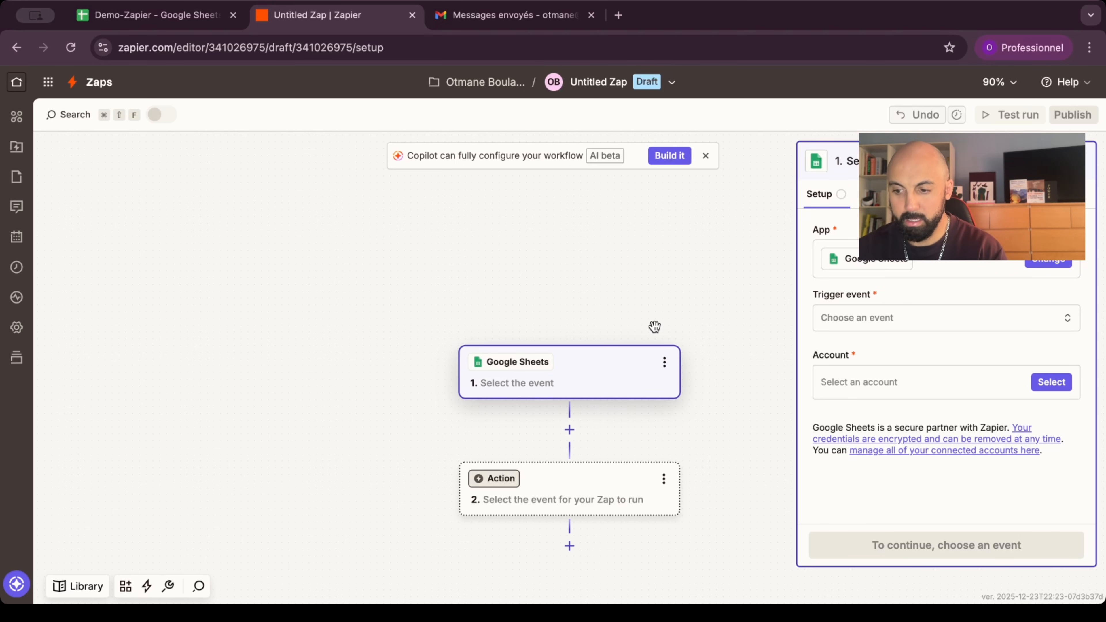
pyautogui.moveTo(653, 325); pyautogui.dragTo(561, 271)
pyautogui.moveTo(615, 362); pyautogui.dragTo(624, 338)
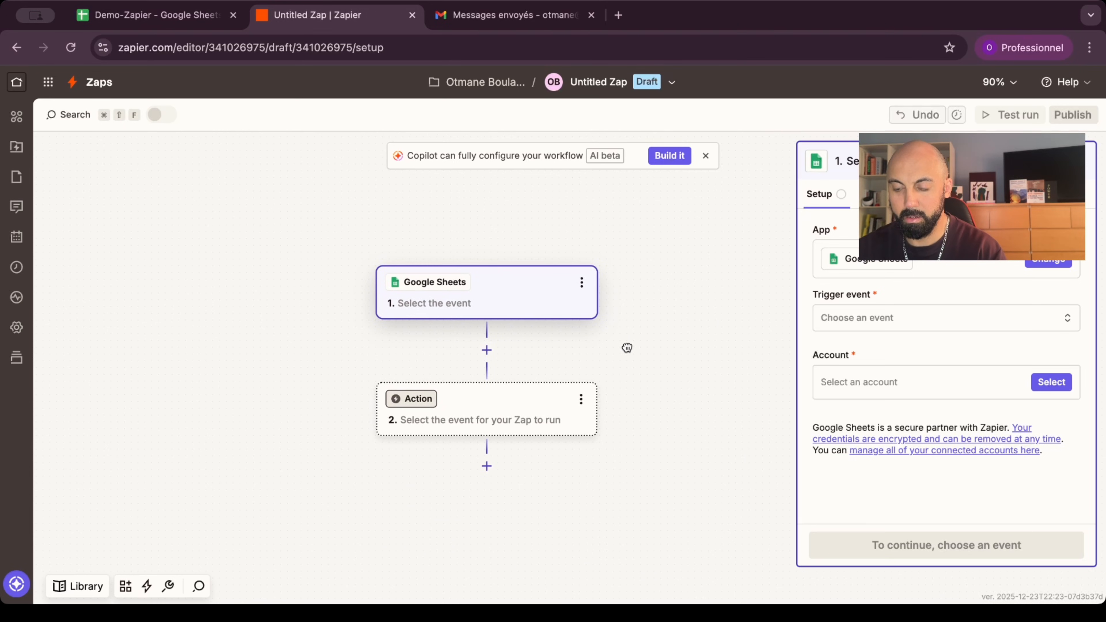
pyautogui.click(867, 323)
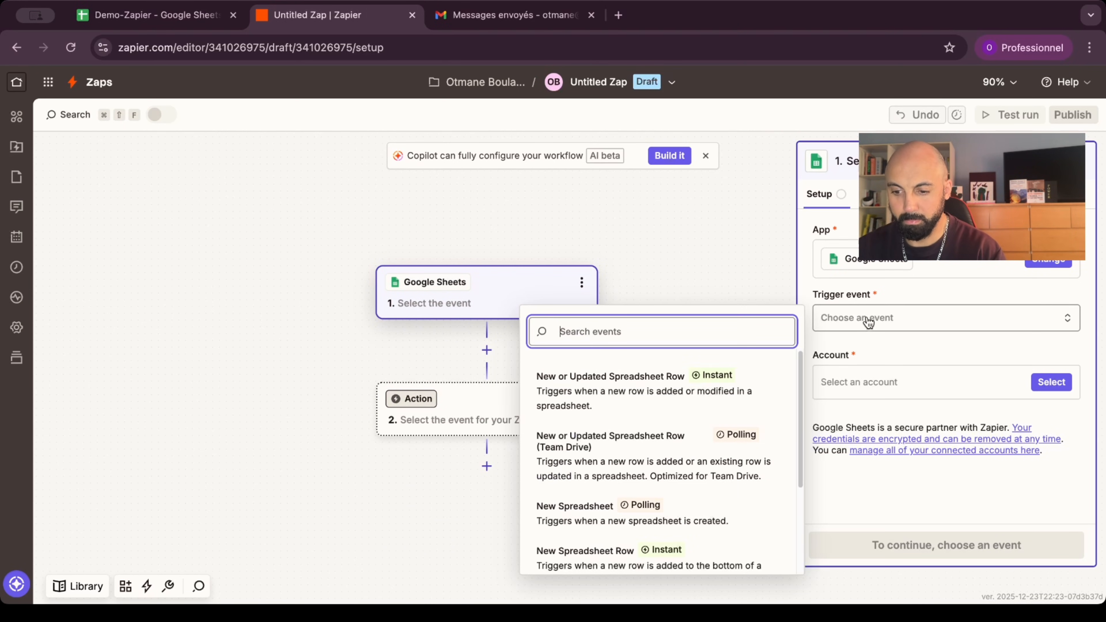
pyautogui.scroll(-2, 698, 387)
pyautogui.scroll(-2, 697, 387)
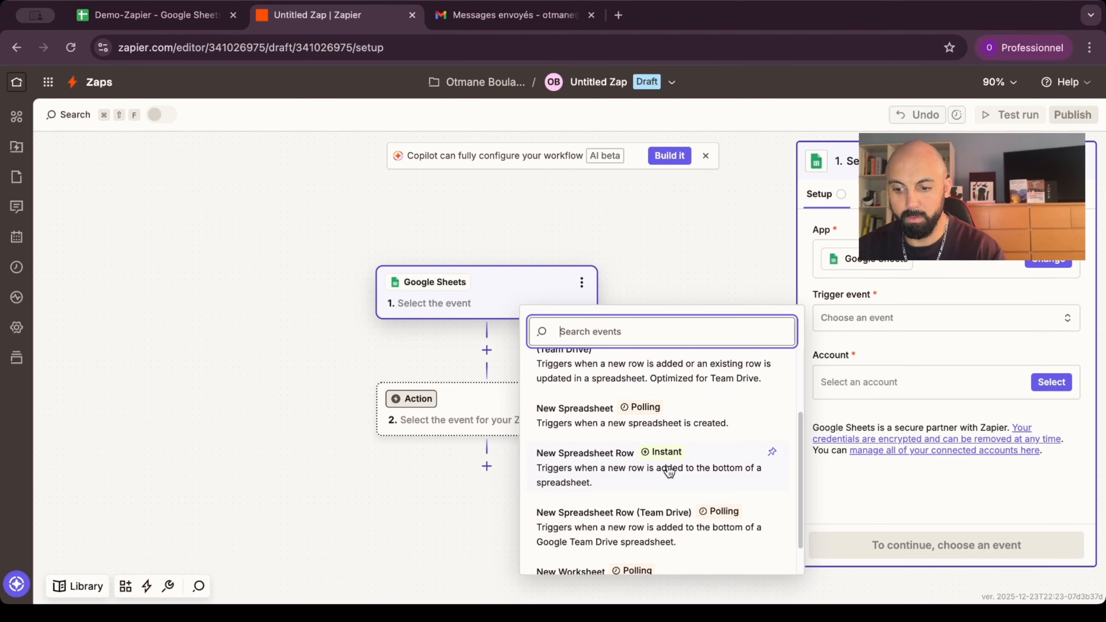
pyautogui.click(602, 473)
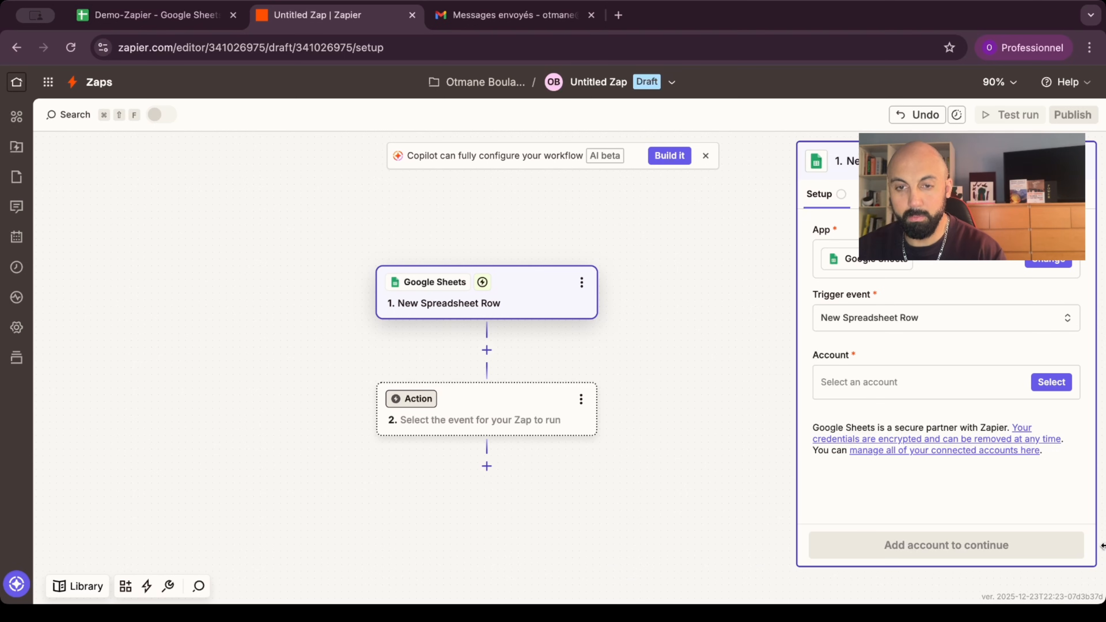
# Step: Connect the first Google Sheets account to the trigger
pyautogui.click(887, 380)
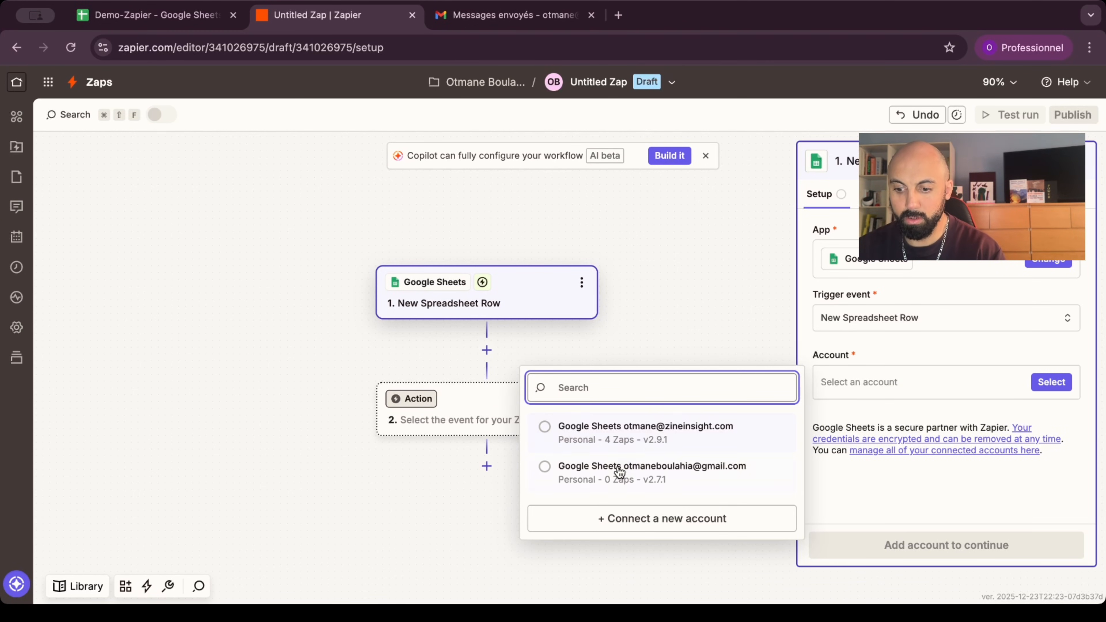
pyautogui.click(544, 427)
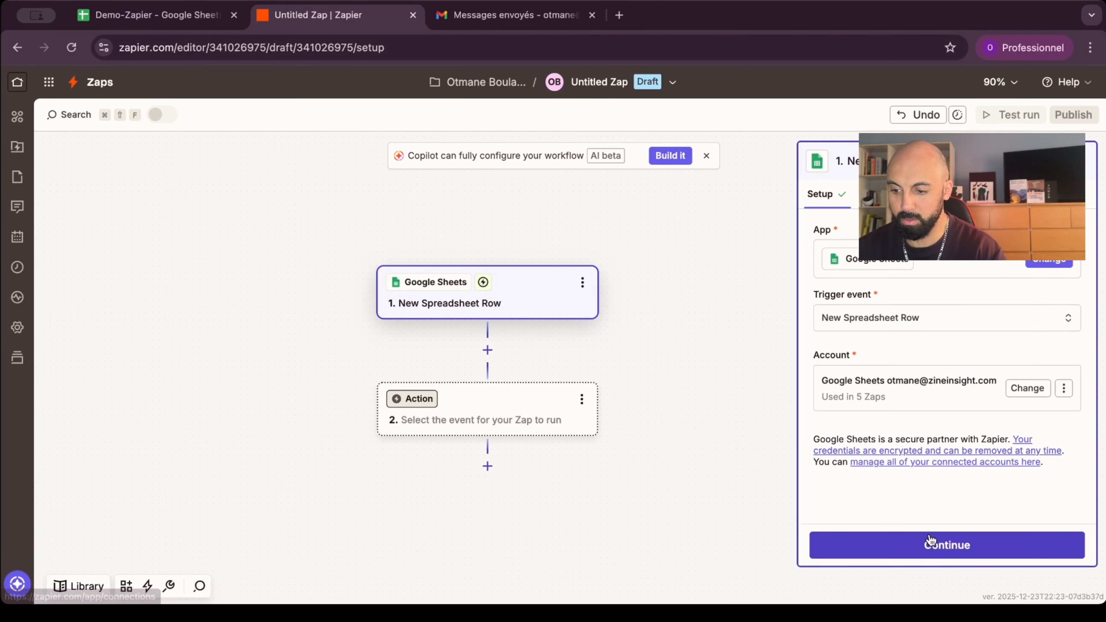
pyautogui.click(925, 545)
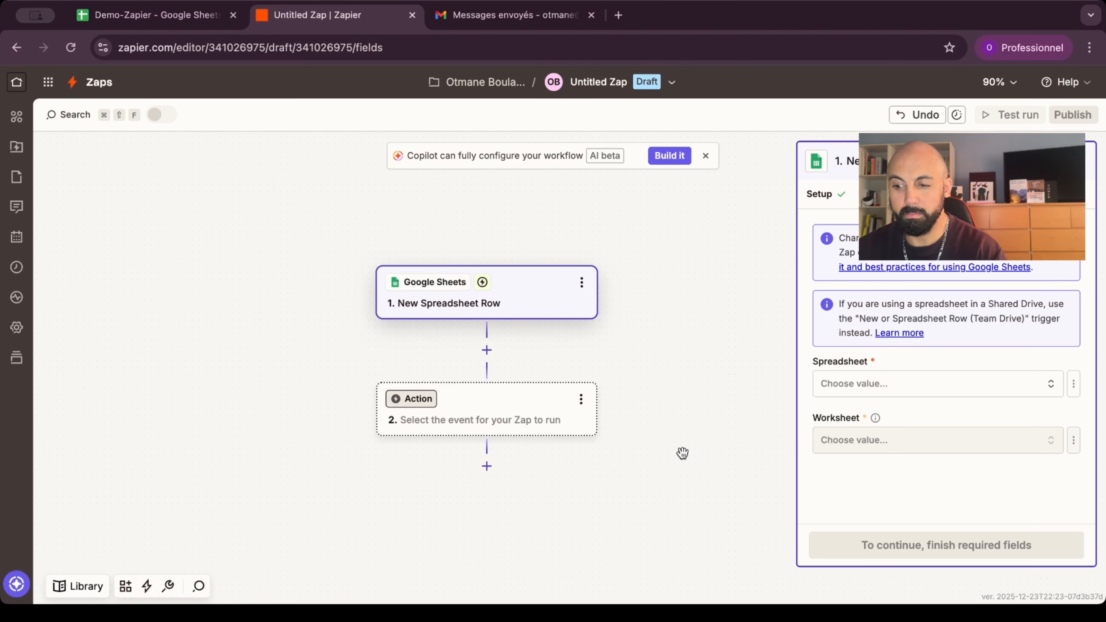
# Step: Point the trigger at the Factures worksheet of the Demo-Zapier spreadsheet
pyautogui.click(898, 390)
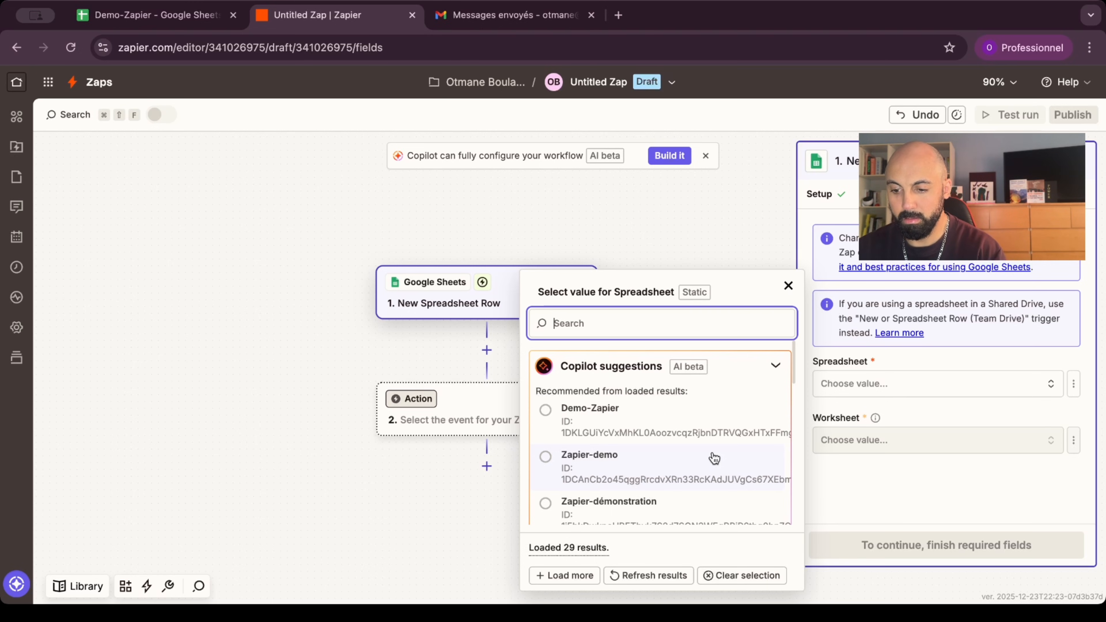
pyautogui.click(684, 421)
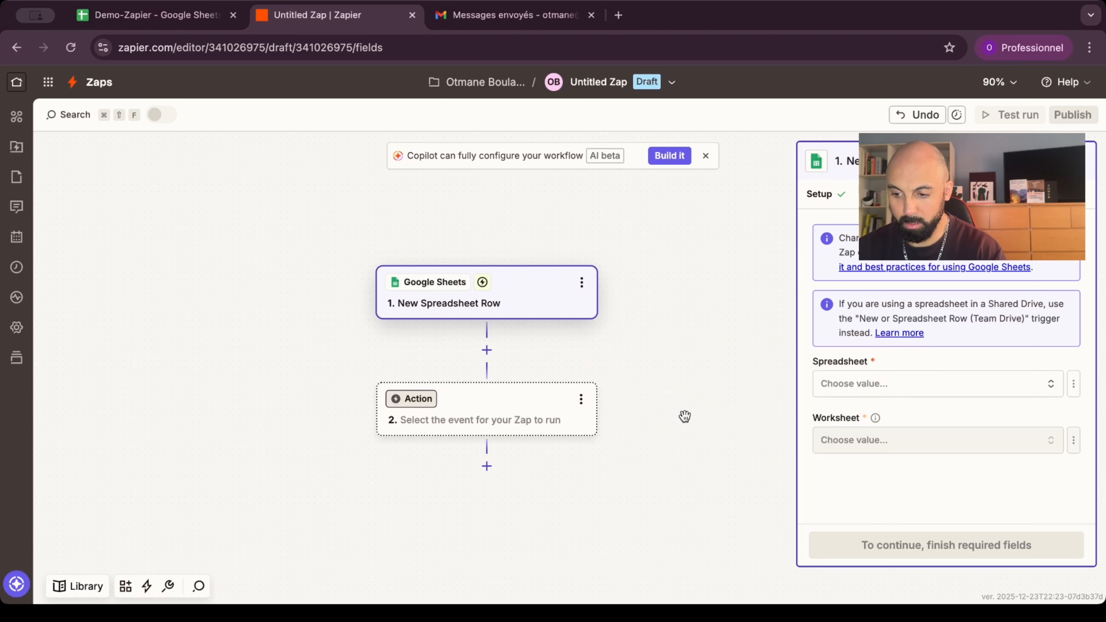
pyautogui.click(906, 444)
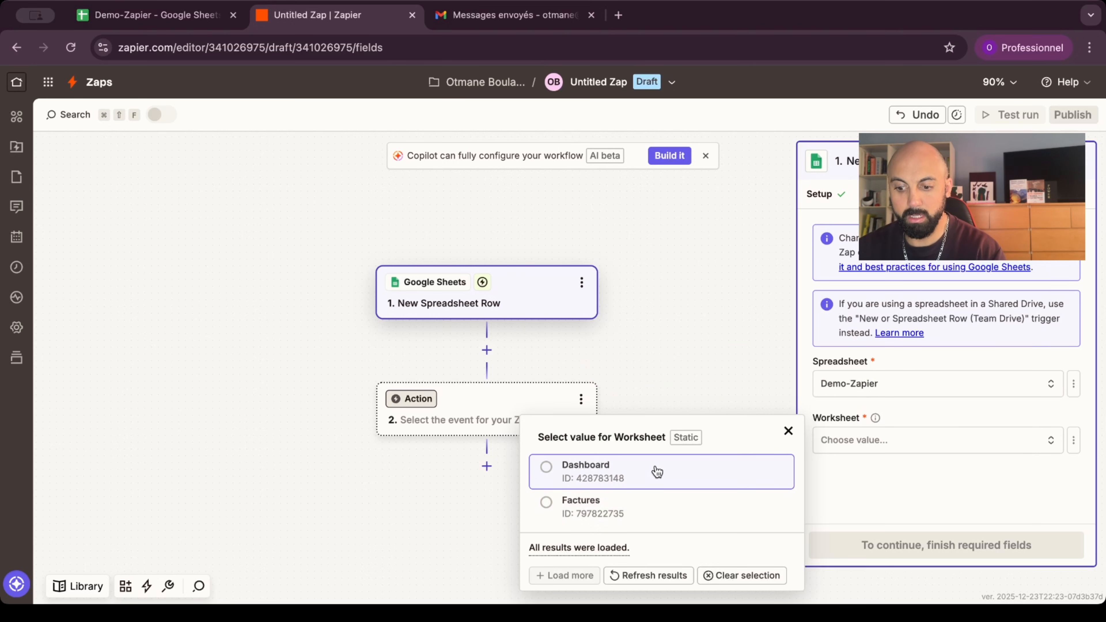
pyautogui.click(635, 519)
pyautogui.click(872, 537)
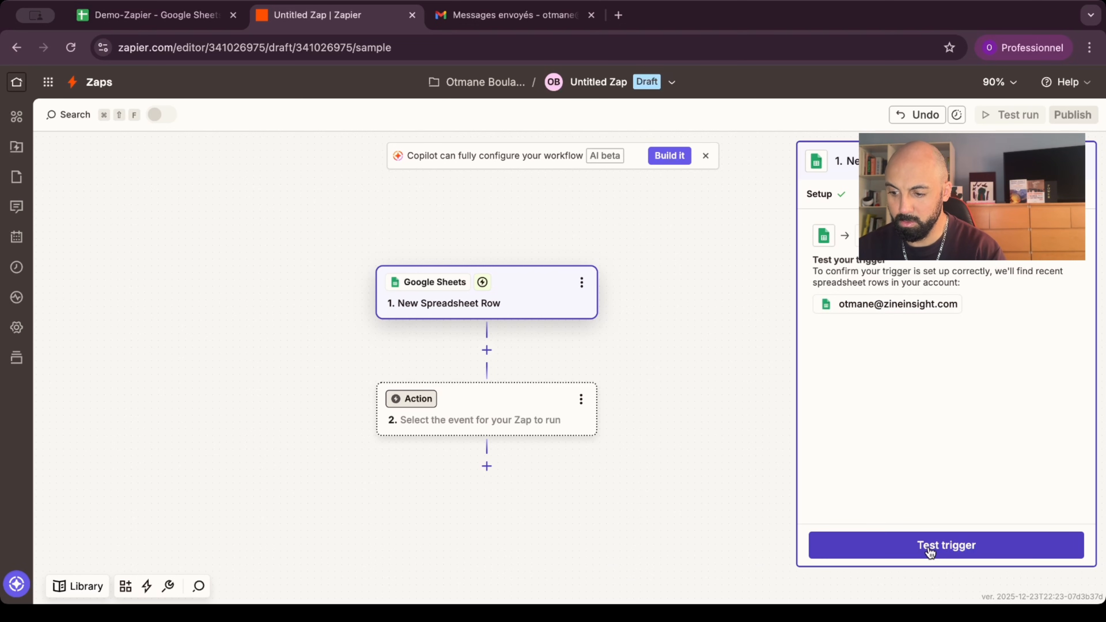
# Step: Test the trigger, keep Spreadsheet Row C as the sample, and return to the Demo-Zapier sheet
pyautogui.click(965, 551)
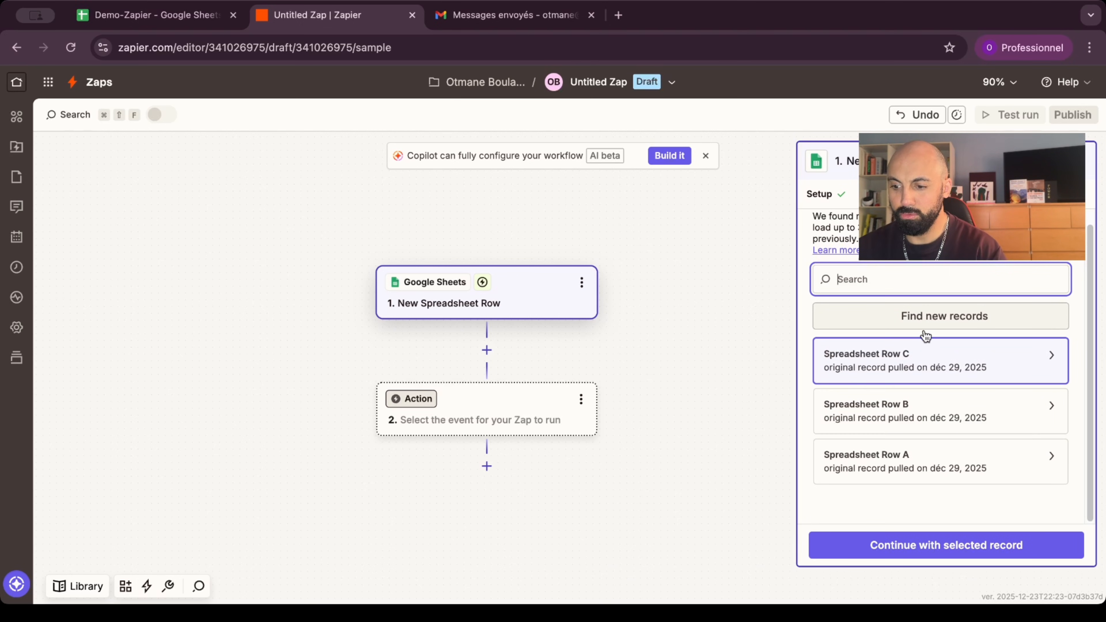
pyautogui.scroll(1, 888, 377)
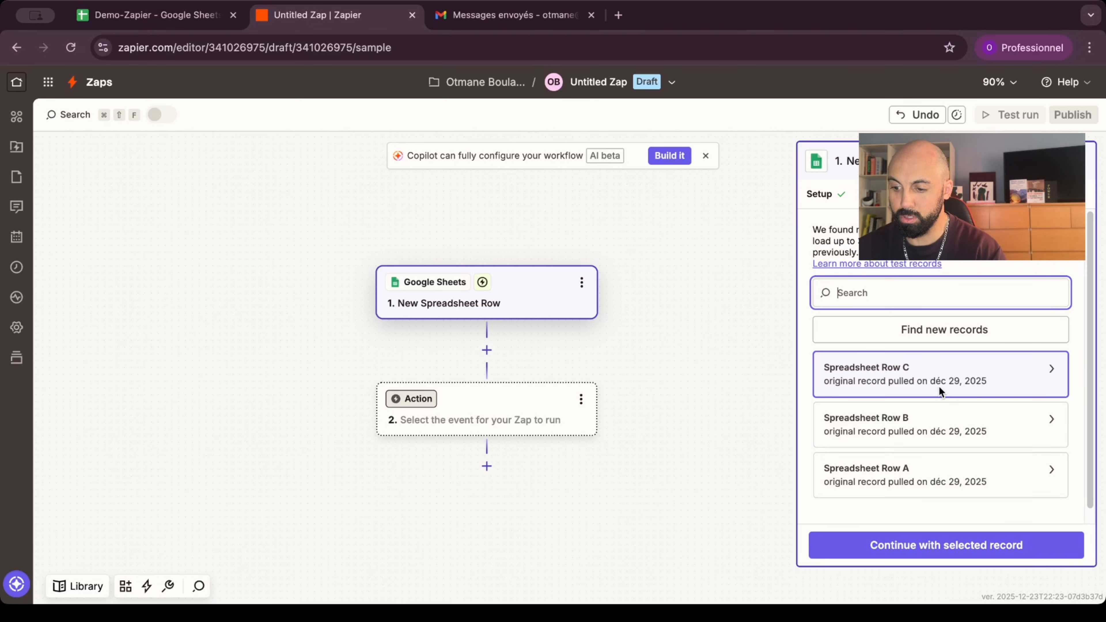
pyautogui.click(939, 547)
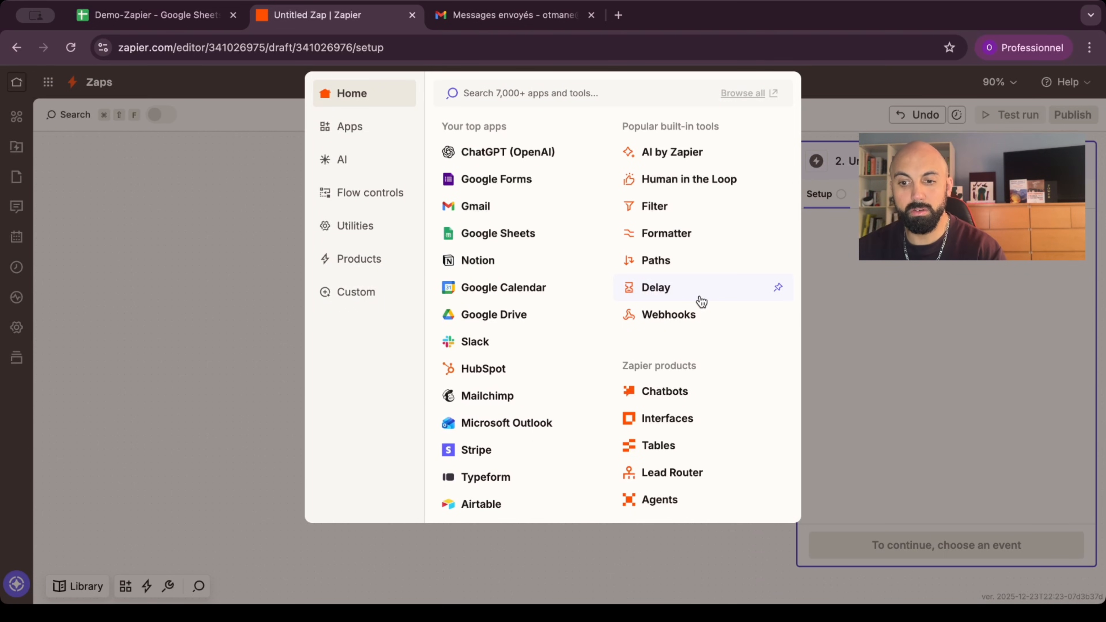
pyautogui.click(135, 15)
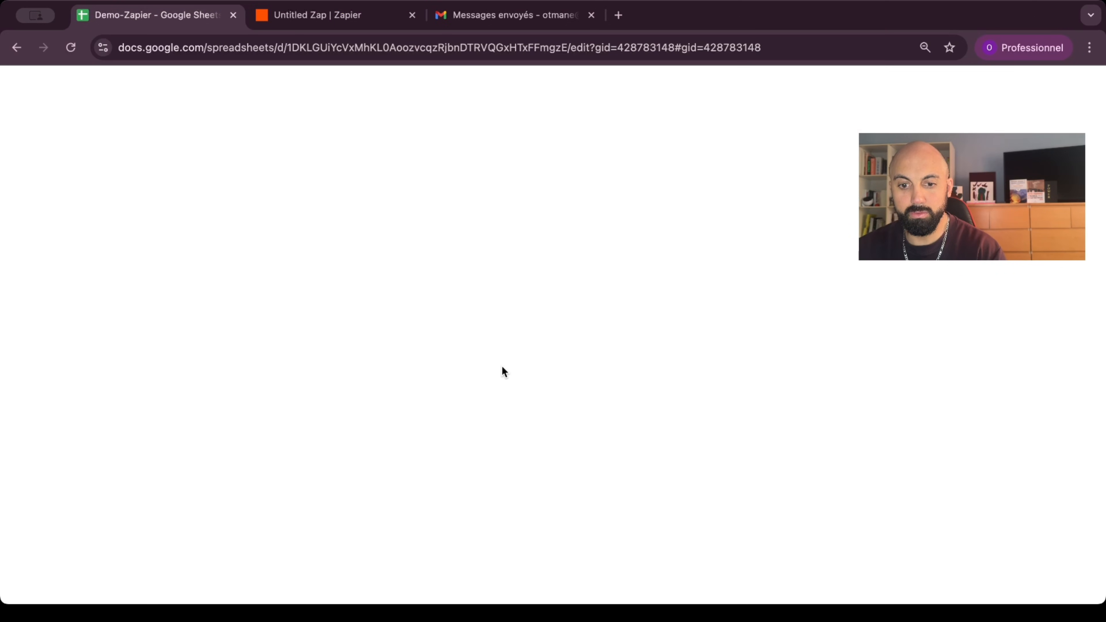
# Step: Review invoice statuses on the Factures sheet, then go back to the Zap editor
pyautogui.click(193, 585)
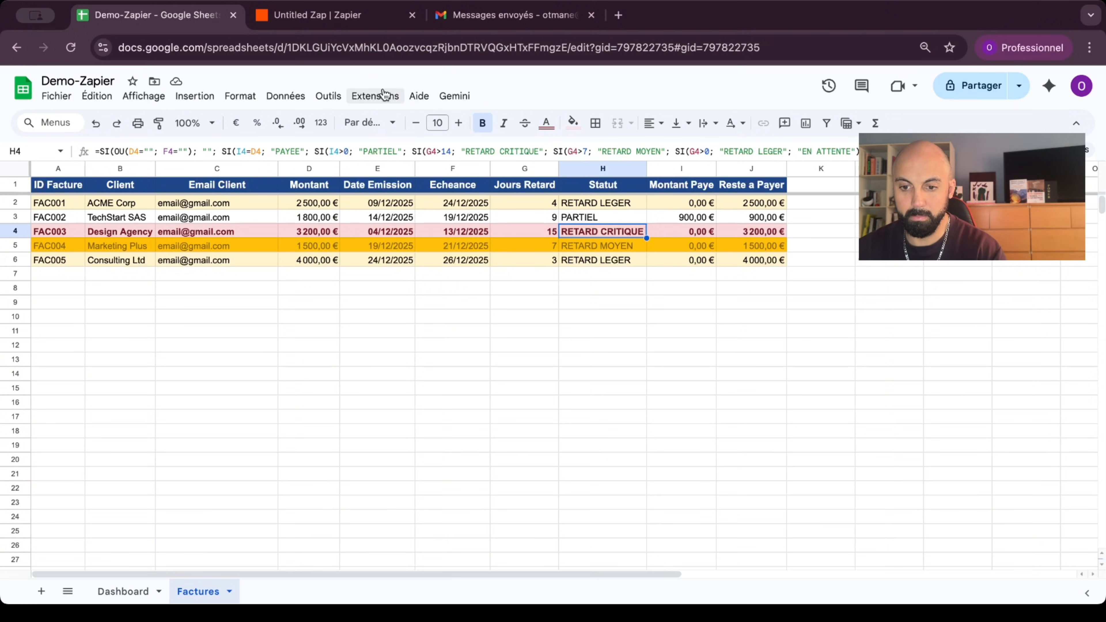
pyautogui.click(335, 21)
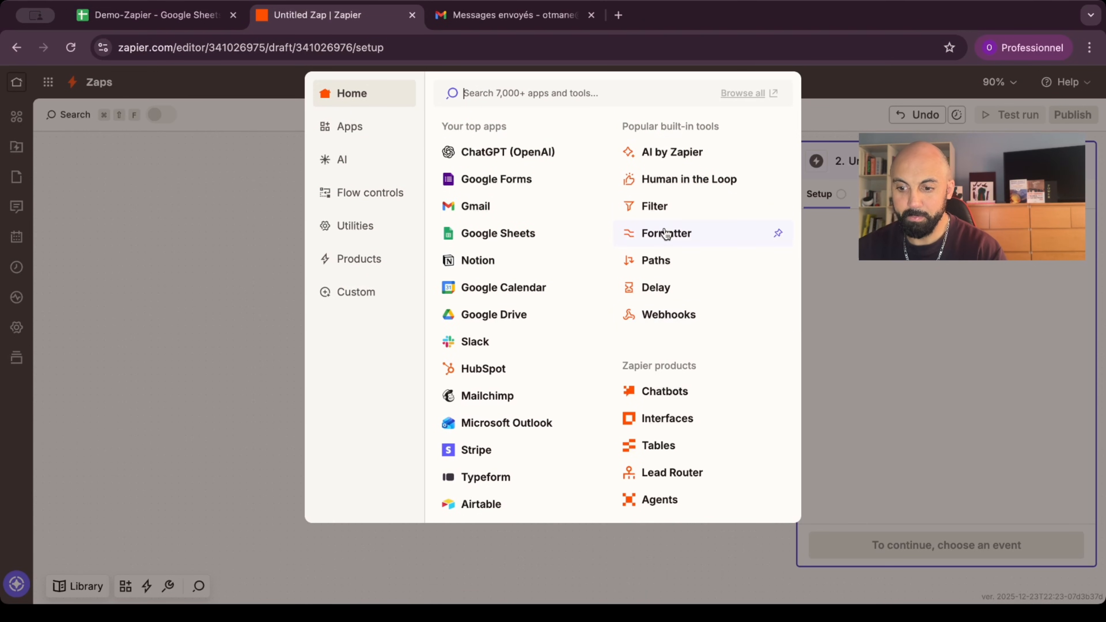
# Step: Add a Filter as step 2 using the row's Statut field
pyautogui.click(654, 206)
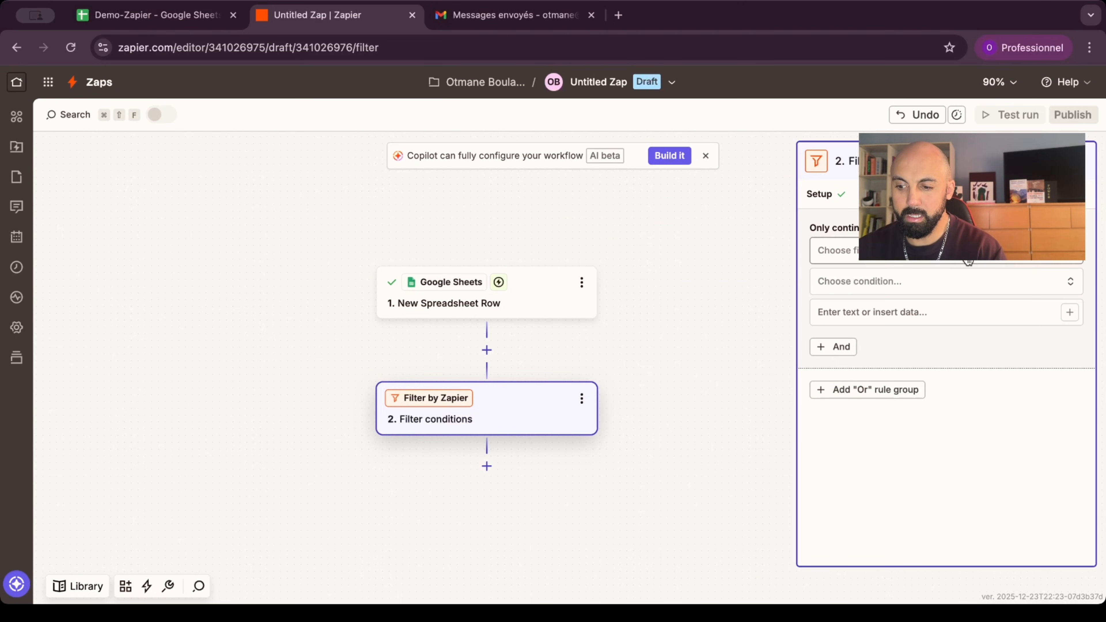
pyautogui.click(917, 312)
pyautogui.scroll(-1, 760, 422)
pyautogui.scroll(1, 760, 423)
pyautogui.scroll(-1, 718, 457)
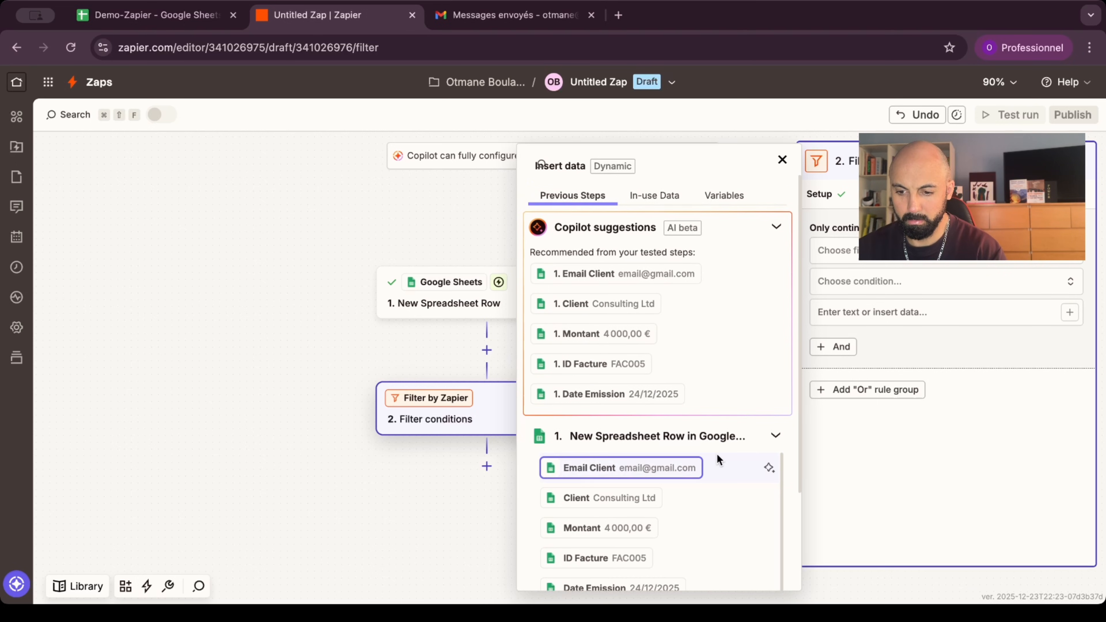
pyautogui.scroll(-1, 710, 475)
pyautogui.scroll(-3, 709, 472)
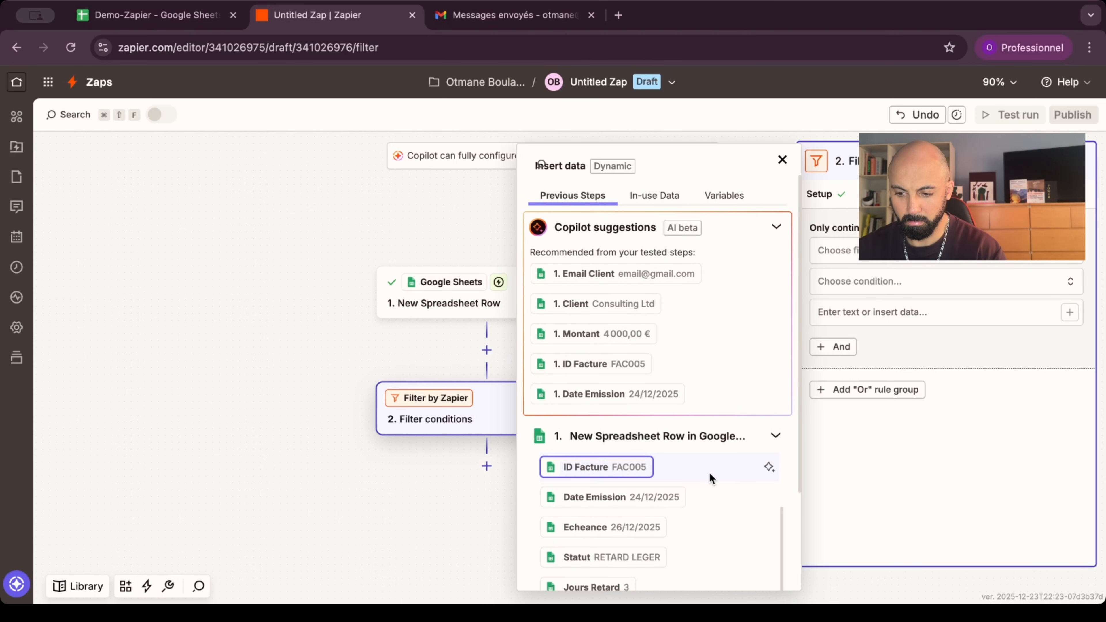
pyautogui.scroll(-1, 700, 544)
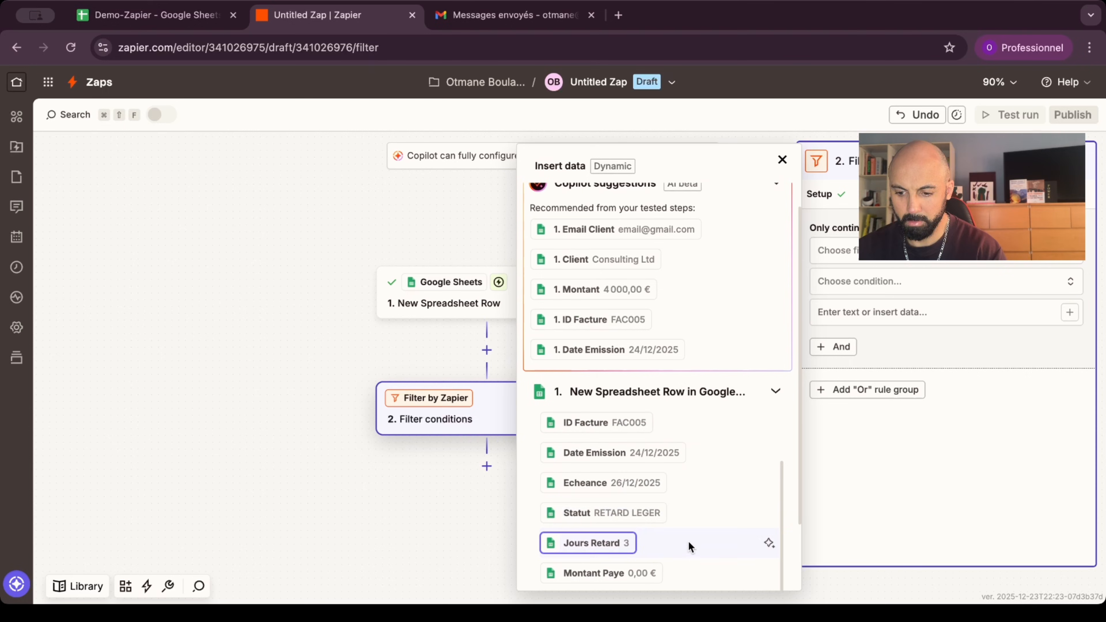
pyautogui.click(635, 513)
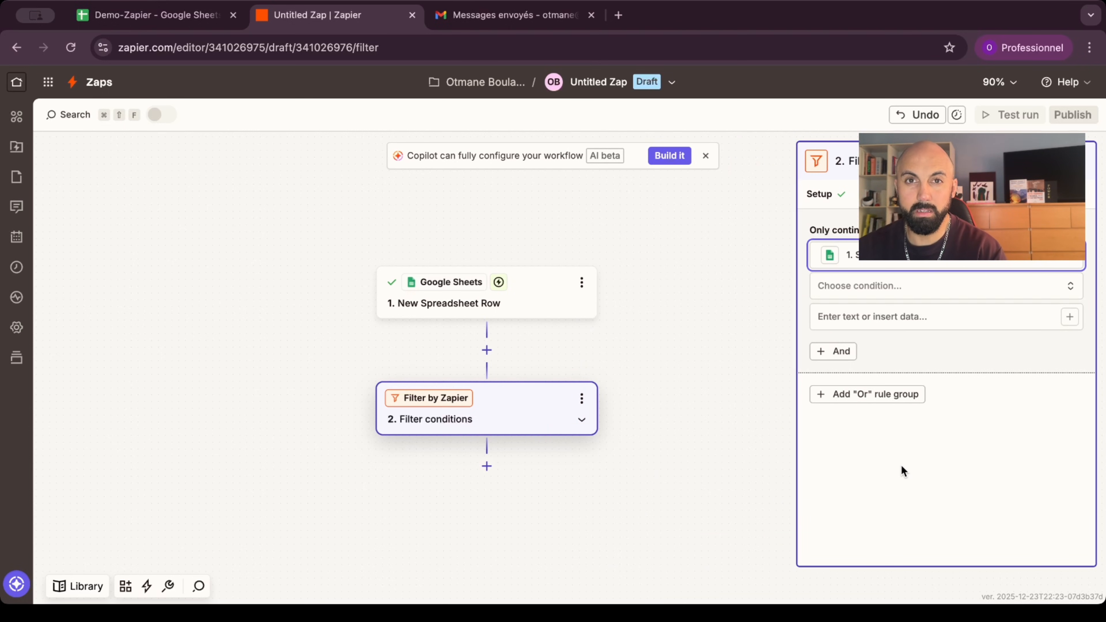
# Step: Set the filter condition to (Text) Contains 'RETARD CRITIQUE' and continue
pyautogui.click(913, 287)
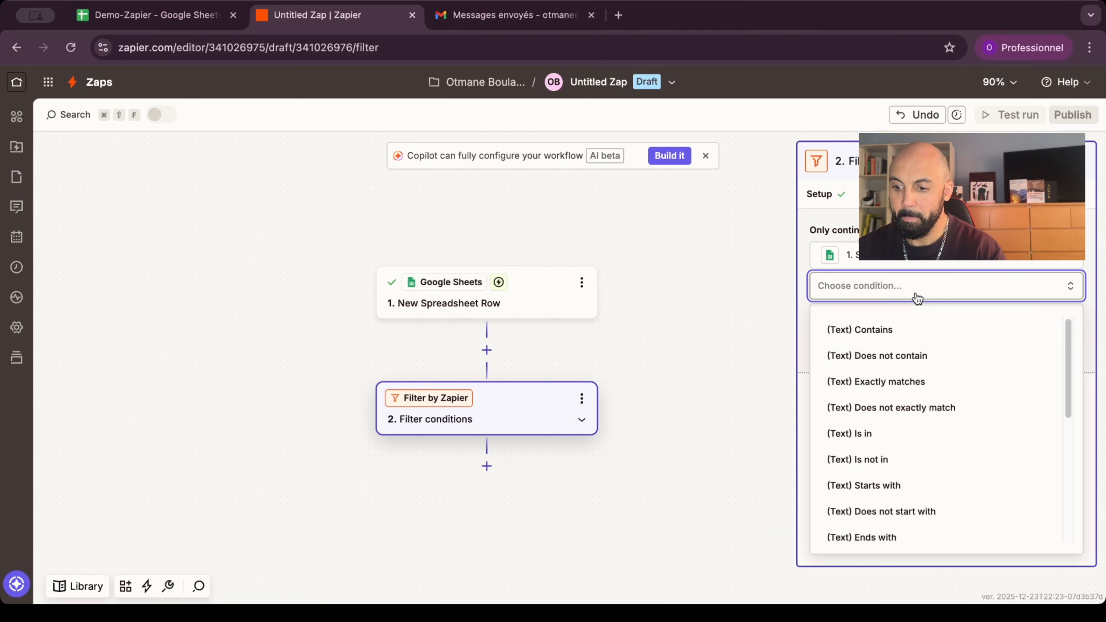
pyautogui.click(890, 329)
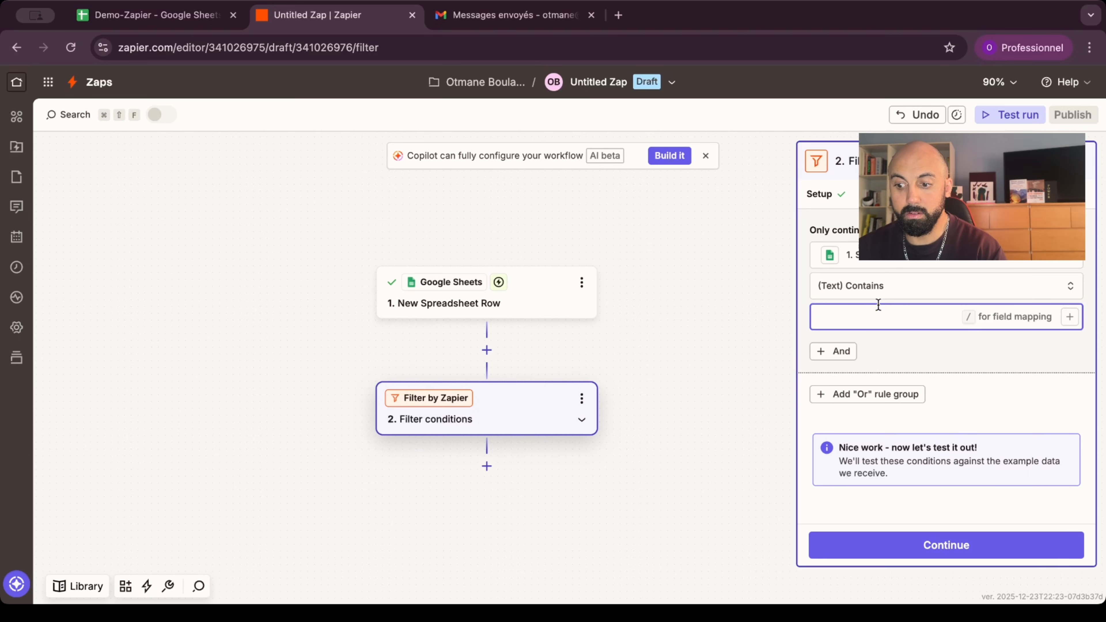
pyautogui.write('RETARD CRITIQUE')
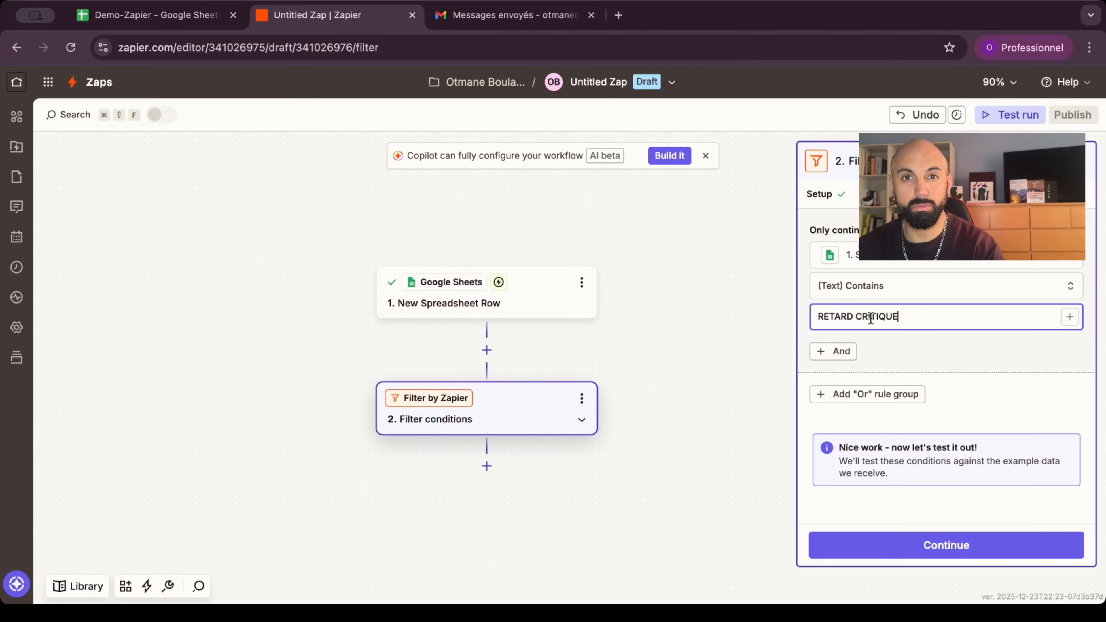
pyautogui.click(946, 550)
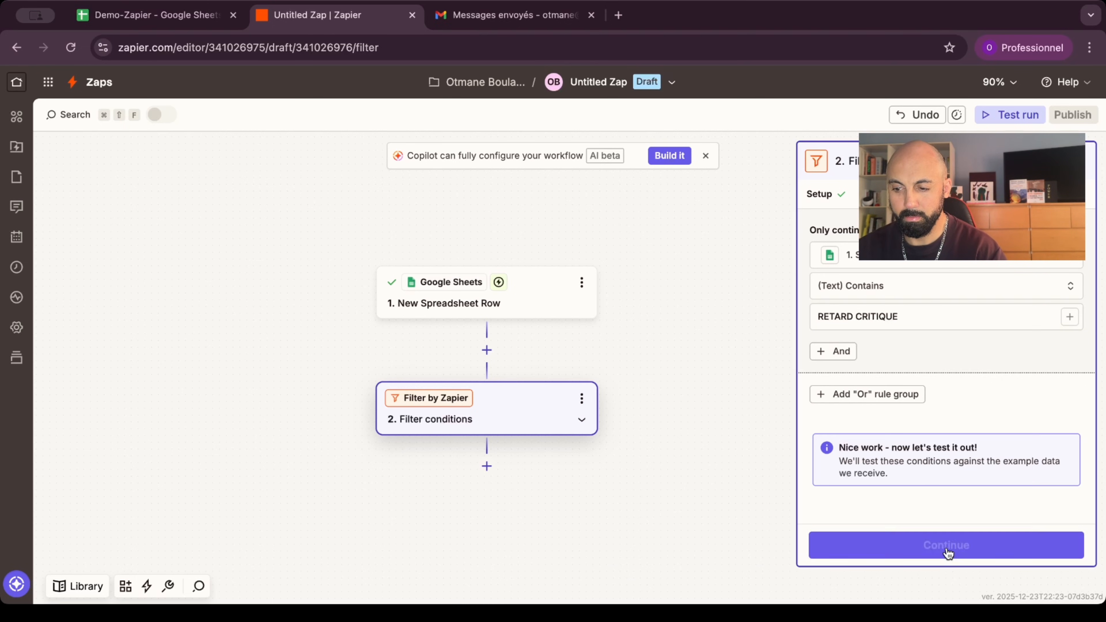
# Step: Read the filter test result showing the RETARD LEGER sample row would not continue
pyautogui.scroll(-3, 975, 446)
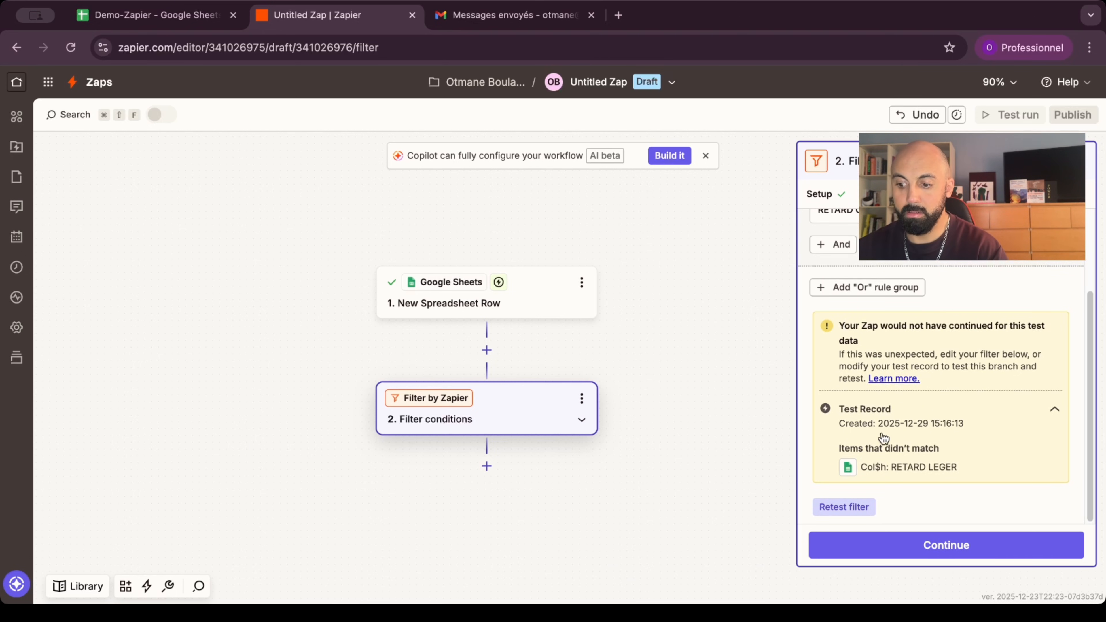
pyautogui.click(193, 18)
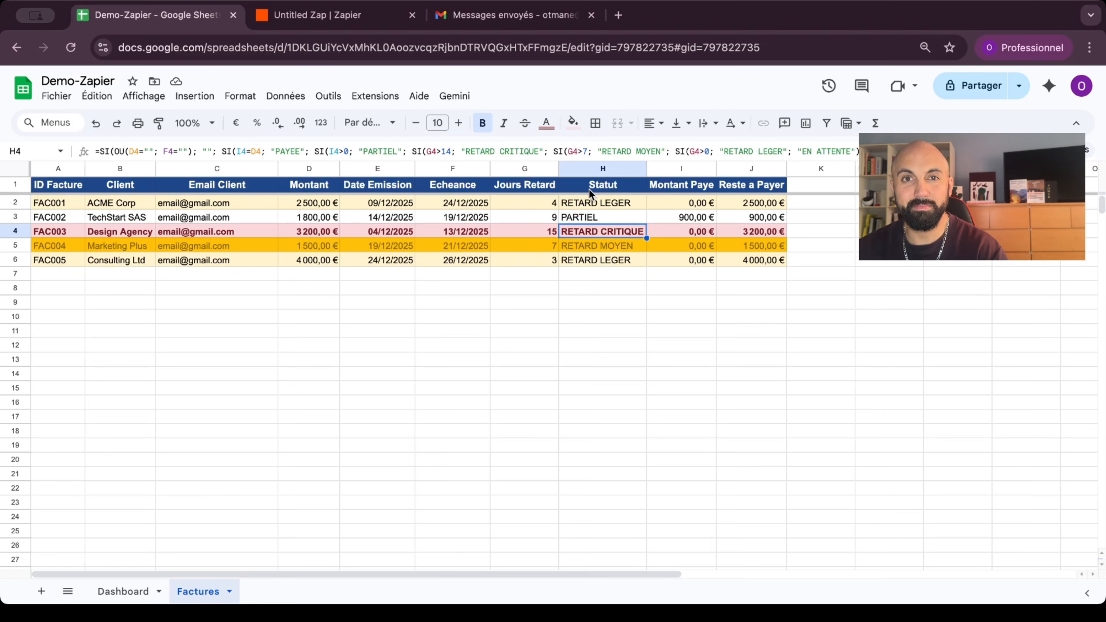
pyautogui.click(322, 17)
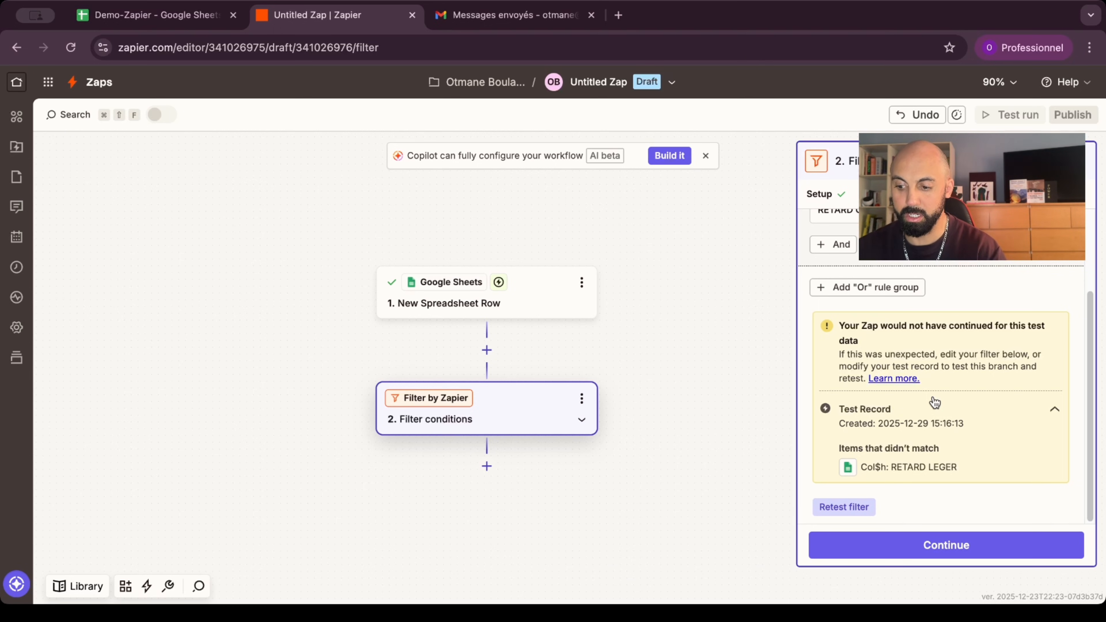
# Step: Continue past the filter to add a third step and its app chooser
pyautogui.click(940, 545)
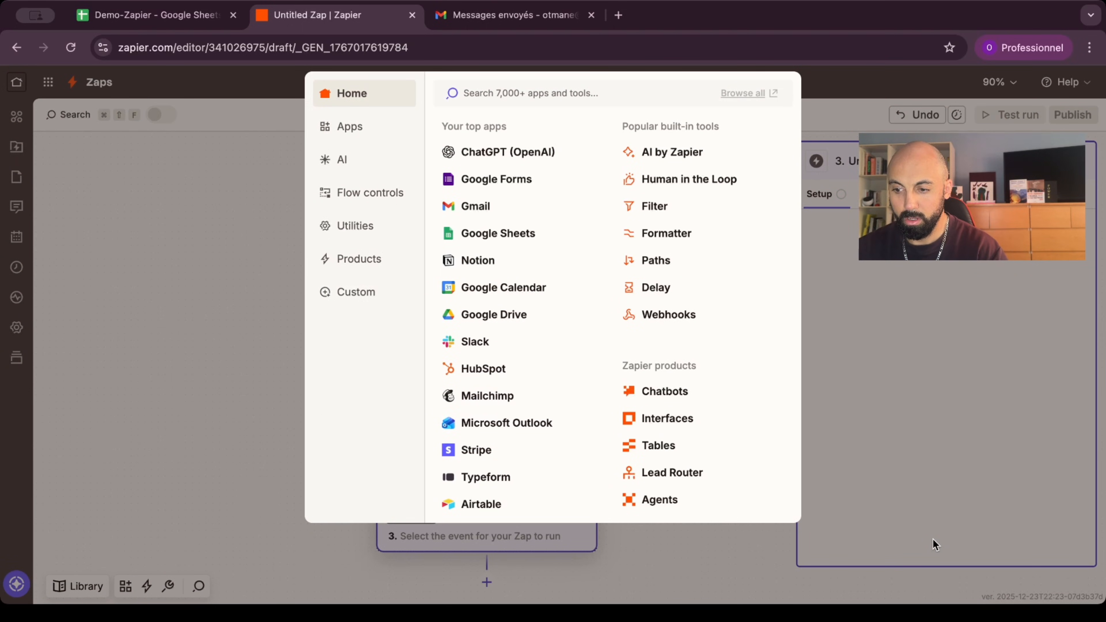
# Step: Make step 3 Gmail Send Email, addressed to the row's Email Client
pyautogui.click(497, 203)
pyautogui.moveTo(627, 355); pyautogui.dragTo(630, 296)
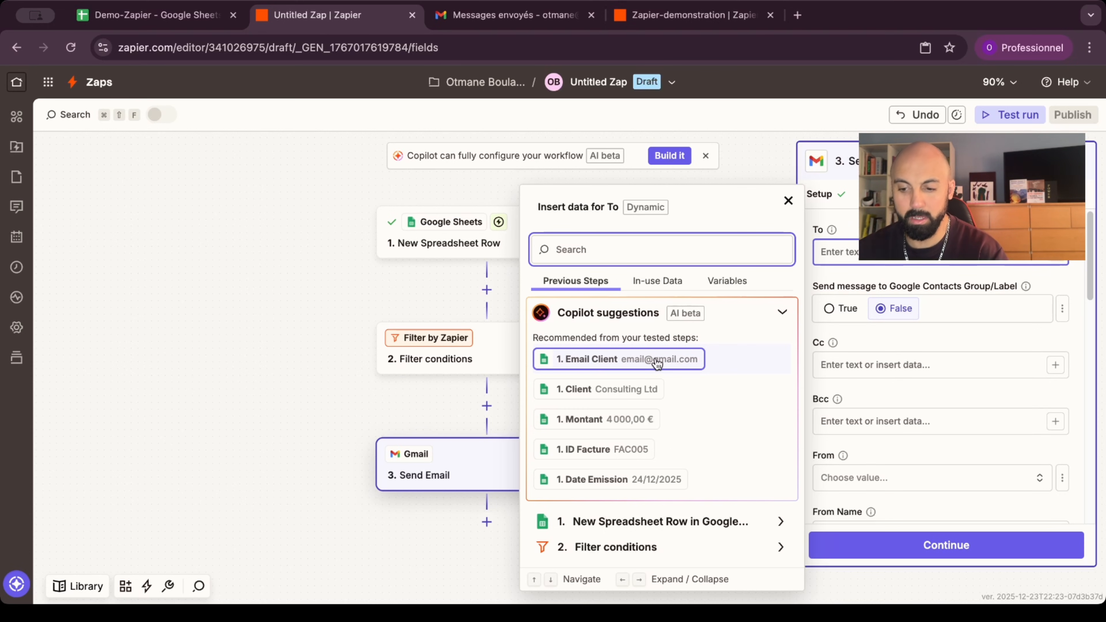
pyautogui.click(614, 367)
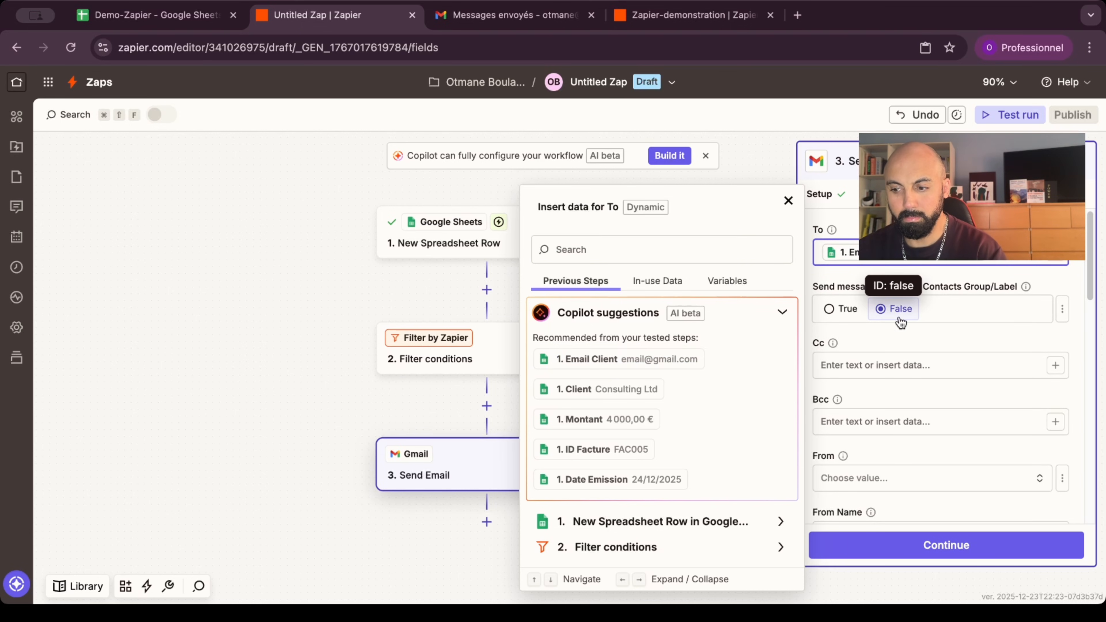
pyautogui.click(1057, 281)
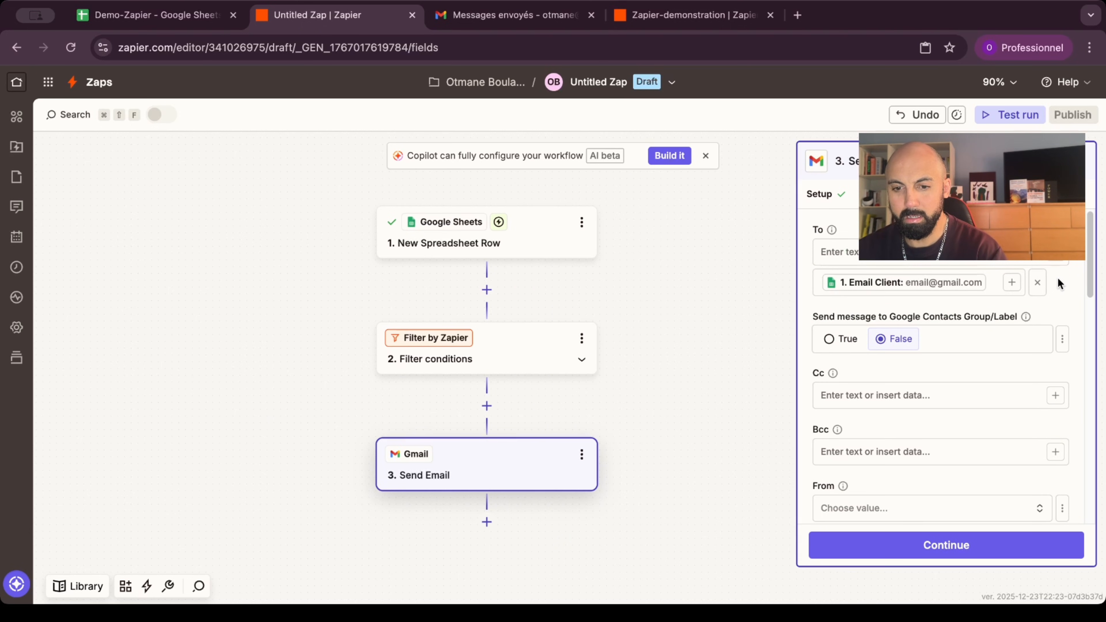
# Step: Check the invoice spreadsheet, then scroll through the Gmail email fields
pyautogui.click(159, 16)
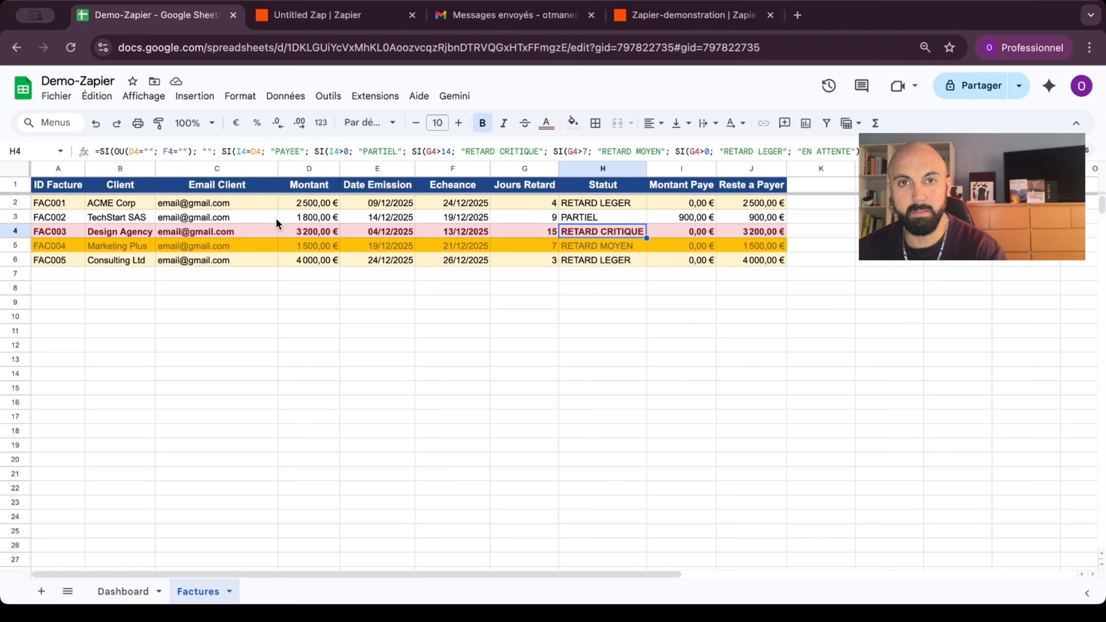
pyautogui.click(321, 13)
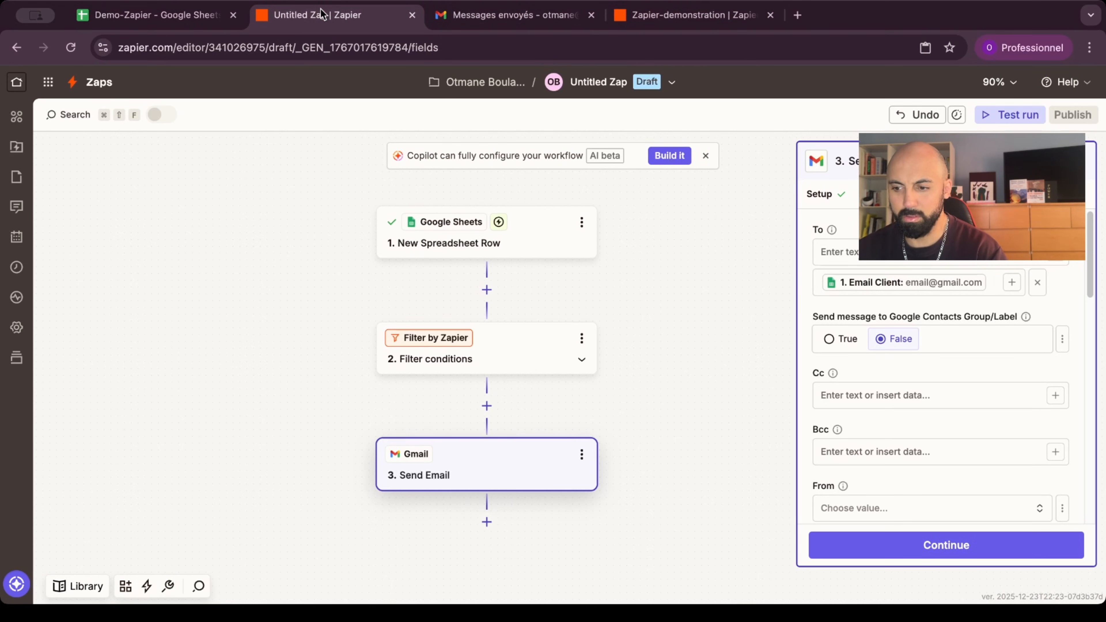
pyautogui.scroll(-2, 931, 269)
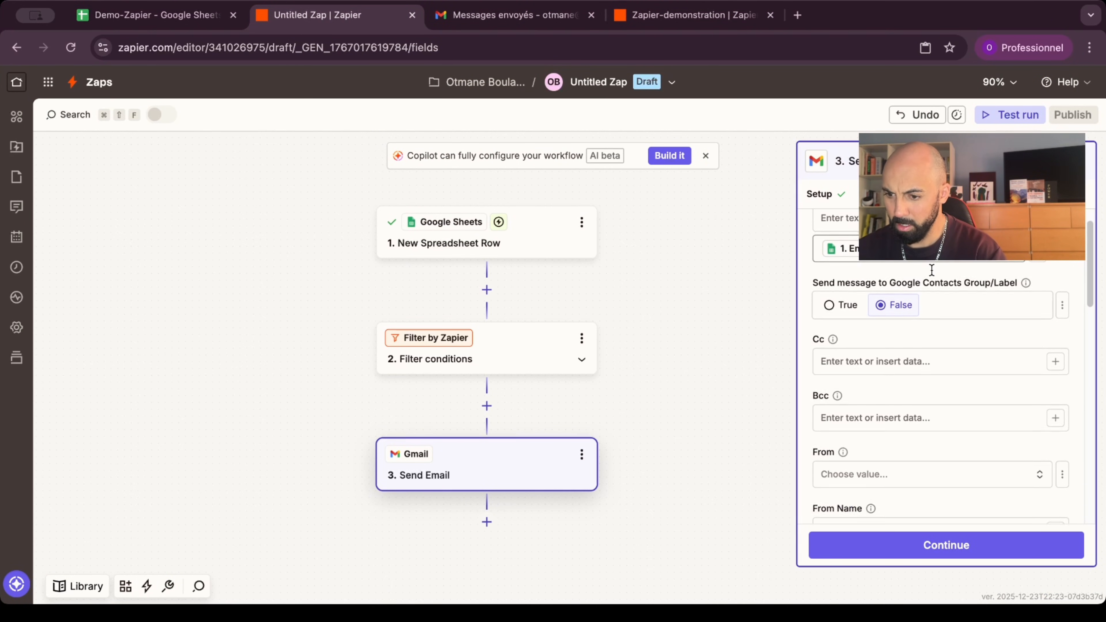
pyautogui.scroll(-4, 902, 353)
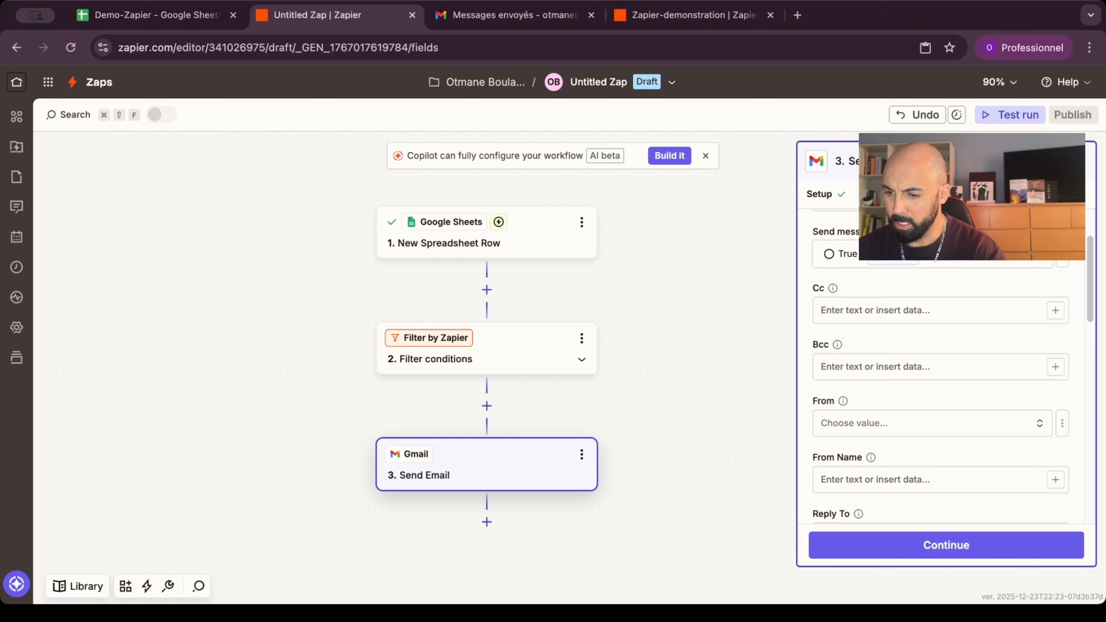
pyautogui.scroll(-2, 901, 355)
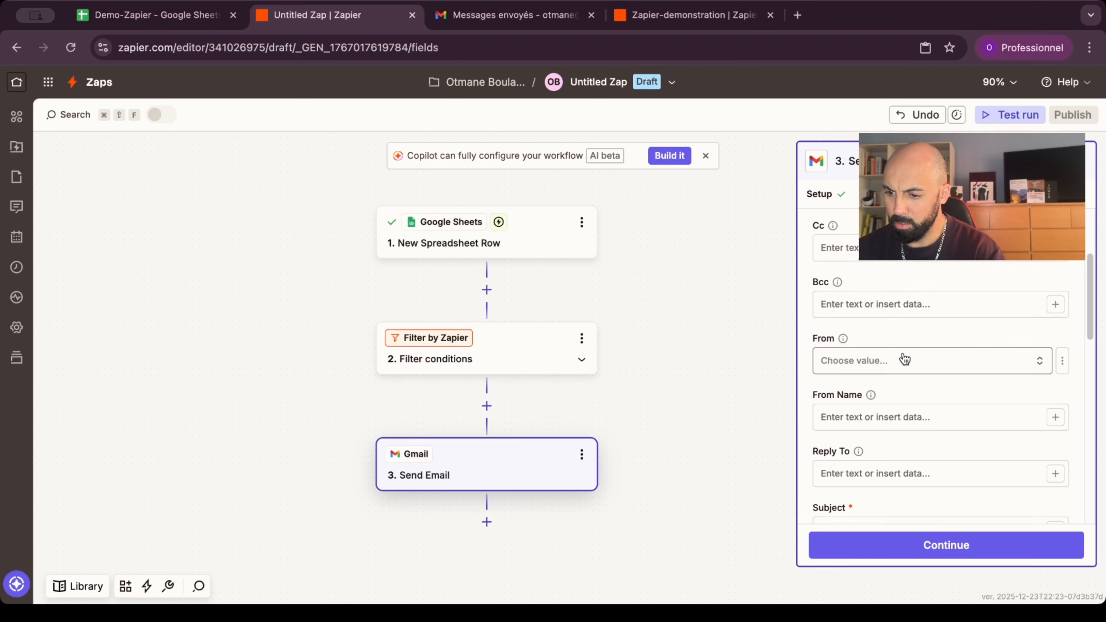
# Step: Set the sender to the connected Gmail address and enter the sender's display name
pyautogui.click(940, 338)
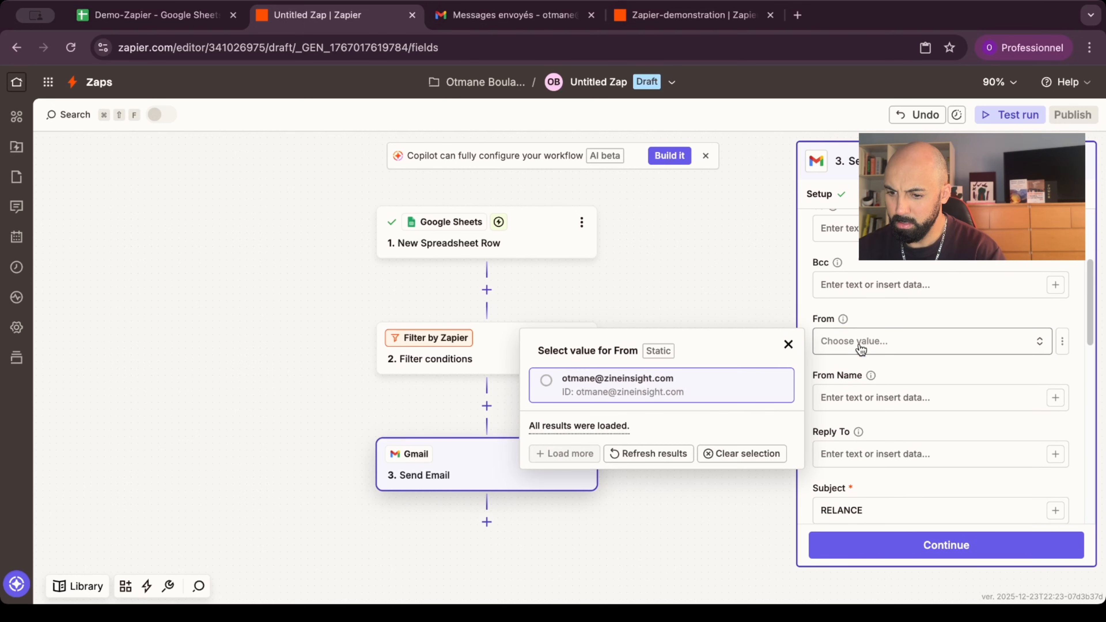
pyautogui.click(705, 389)
pyautogui.scroll(-3, 925, 357)
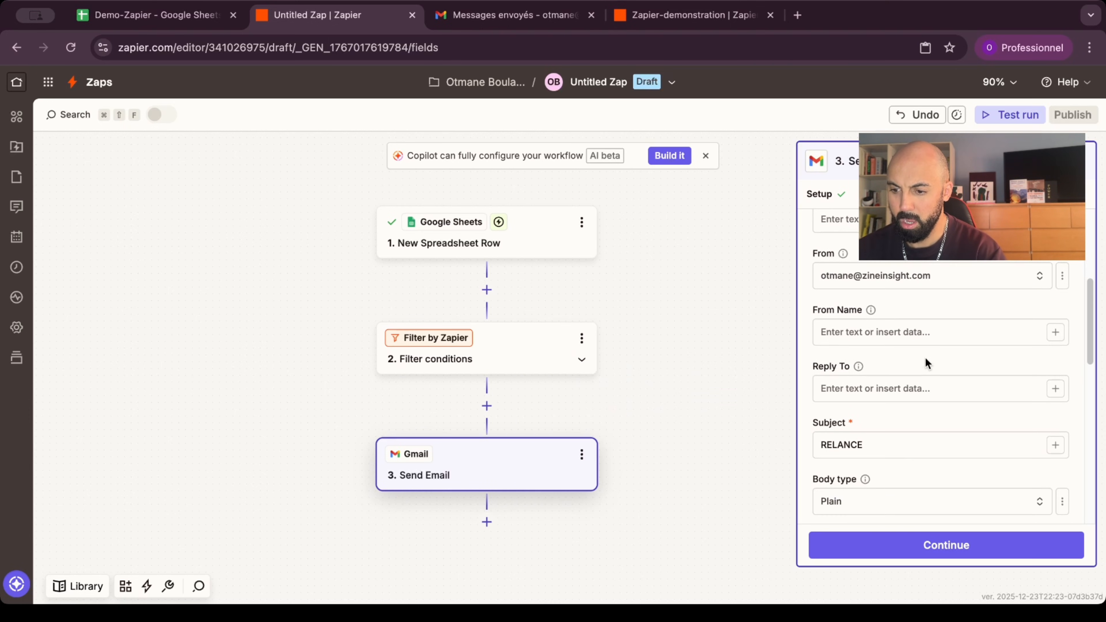
pyautogui.click(929, 332)
pyautogui.write('Otmane')
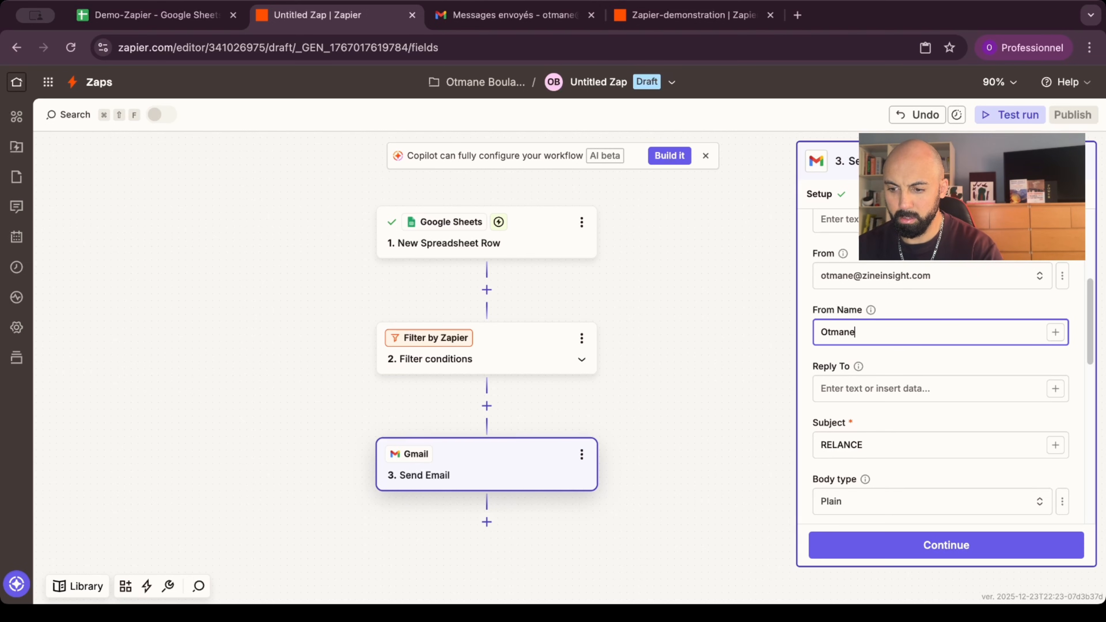
# Step: Place the cursor after Bonjour in the body and bring up the Insert data field list
pyautogui.scroll(-6, 940, 366)
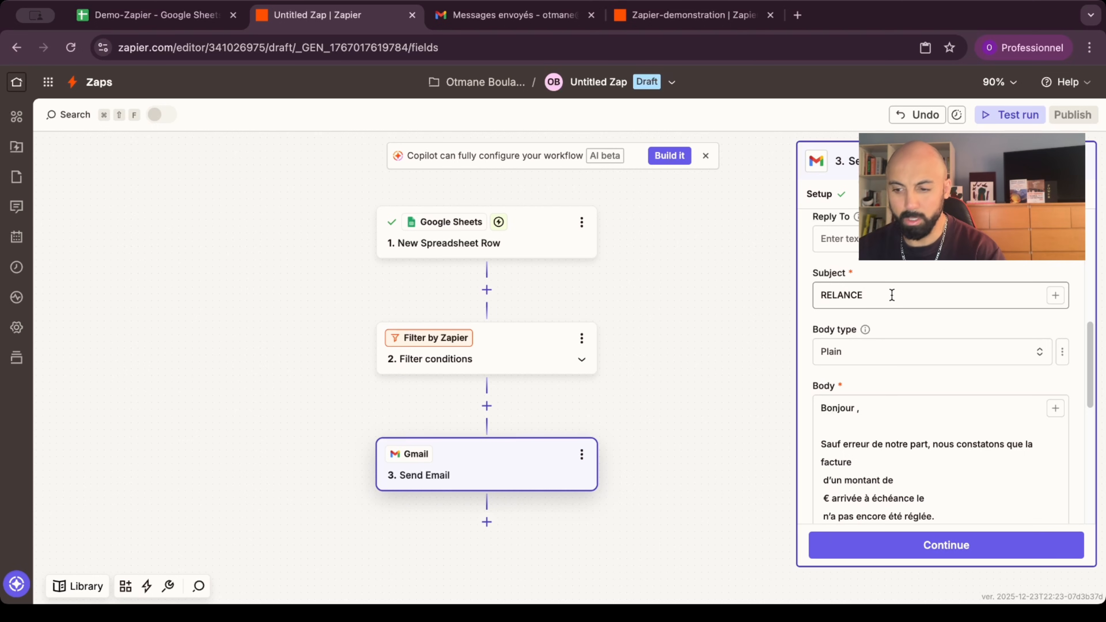
pyautogui.scroll(-3, 892, 295)
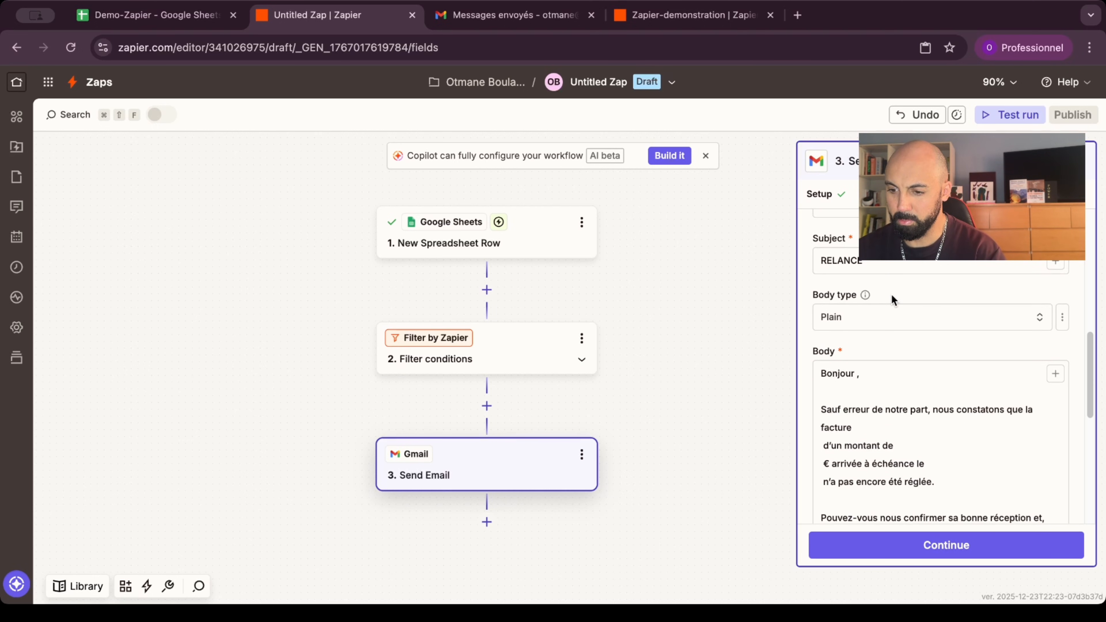
pyautogui.scroll(-2, 891, 297)
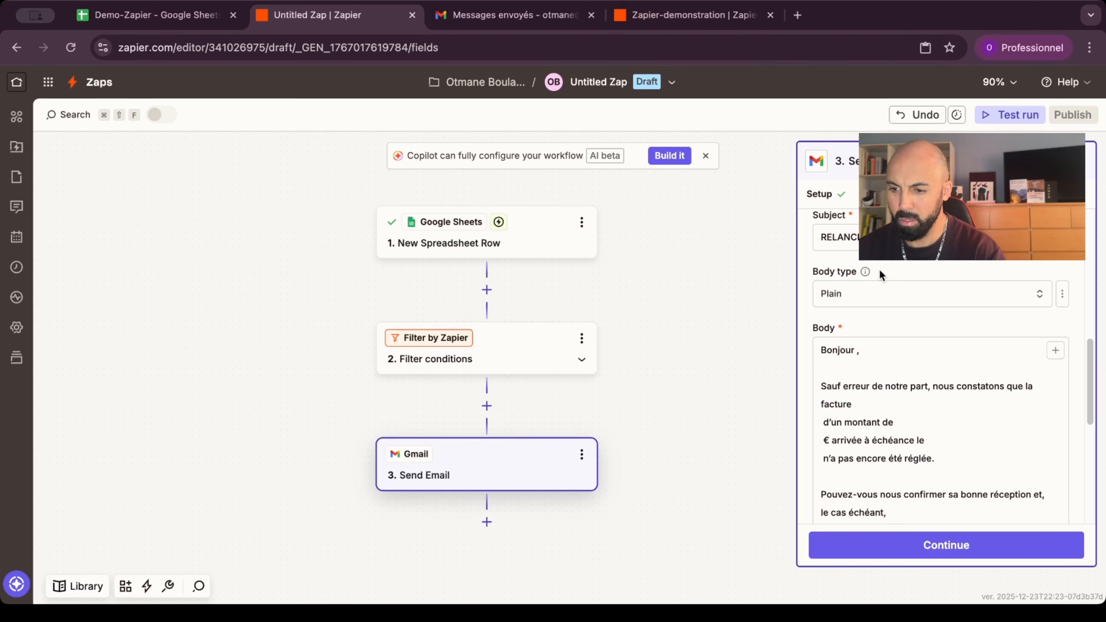
pyautogui.scroll(-4, 850, 325)
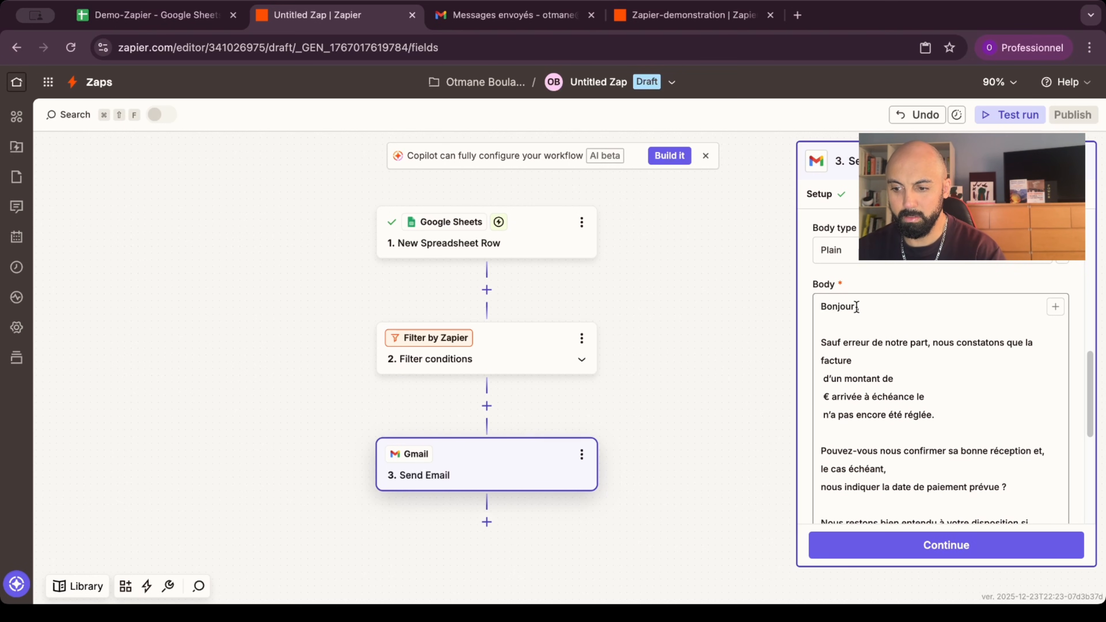
pyautogui.scroll(-2, 855, 307)
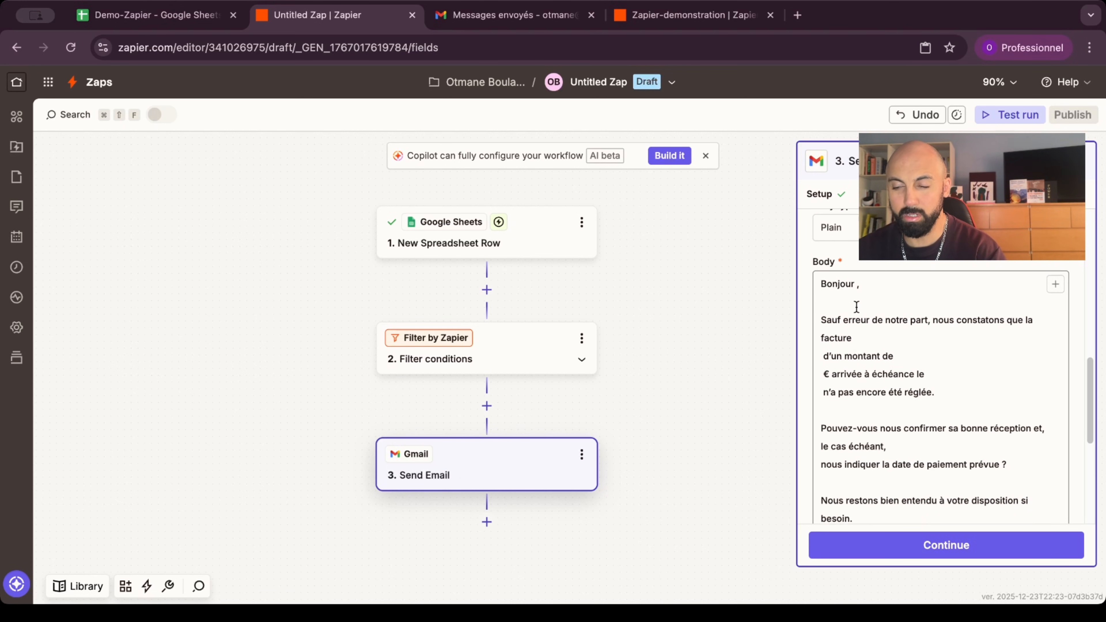
pyautogui.click(854, 284)
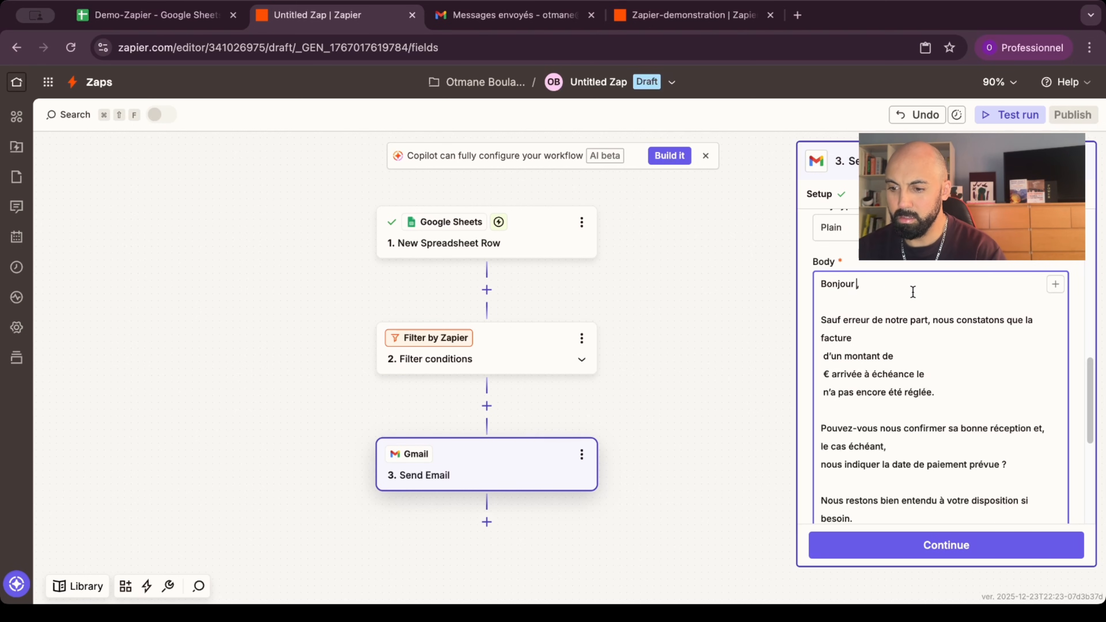
pyautogui.scroll(-5, 912, 292)
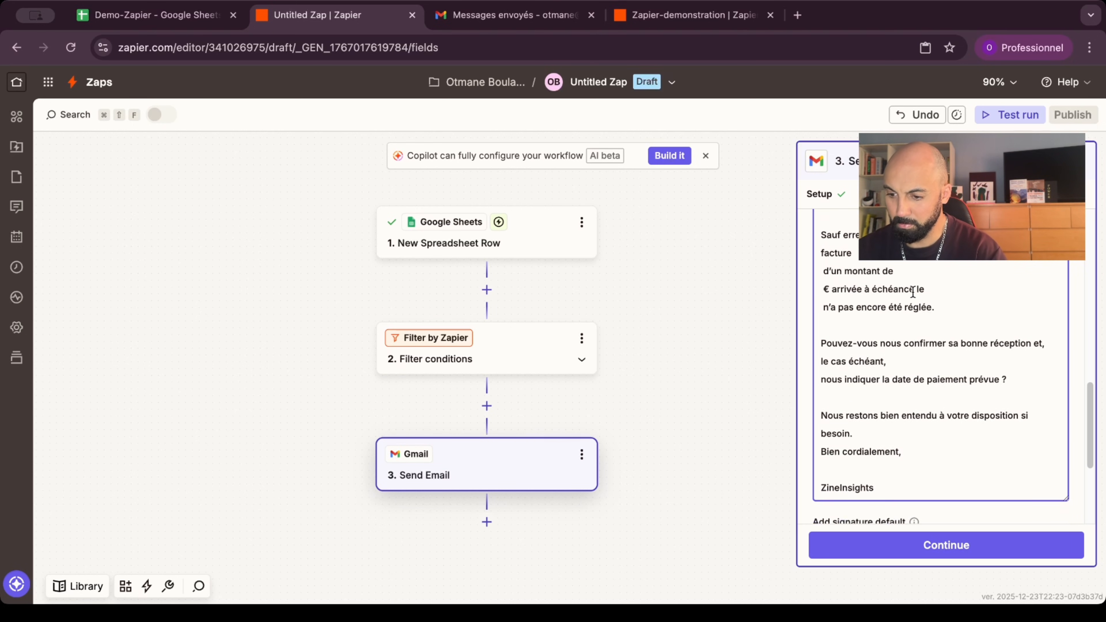
pyautogui.scroll(3, 913, 292)
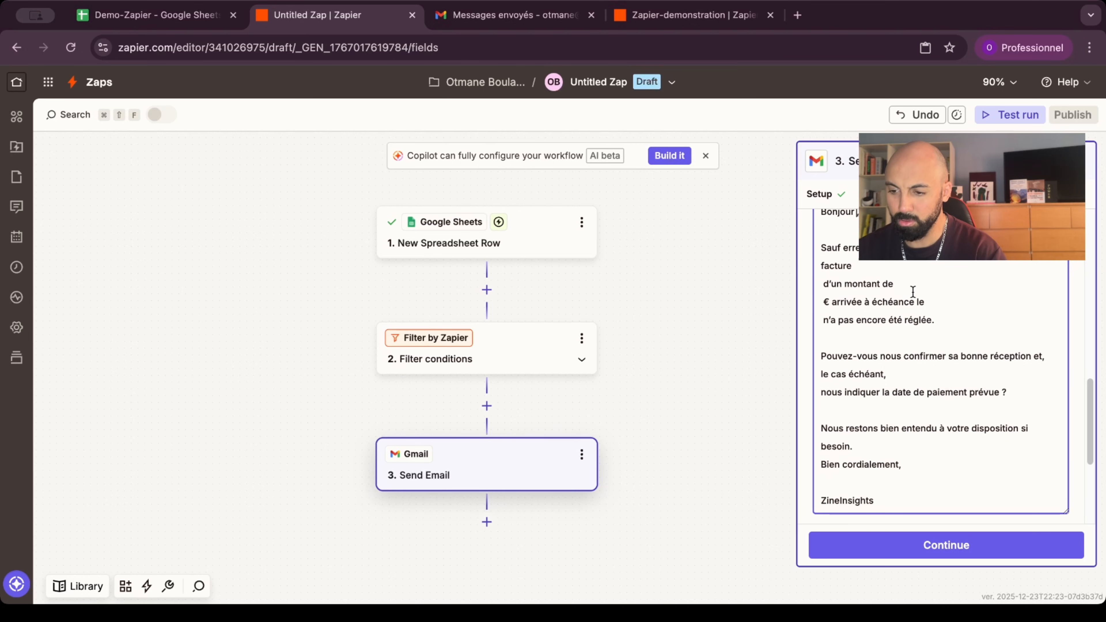
pyautogui.scroll(1, 913, 292)
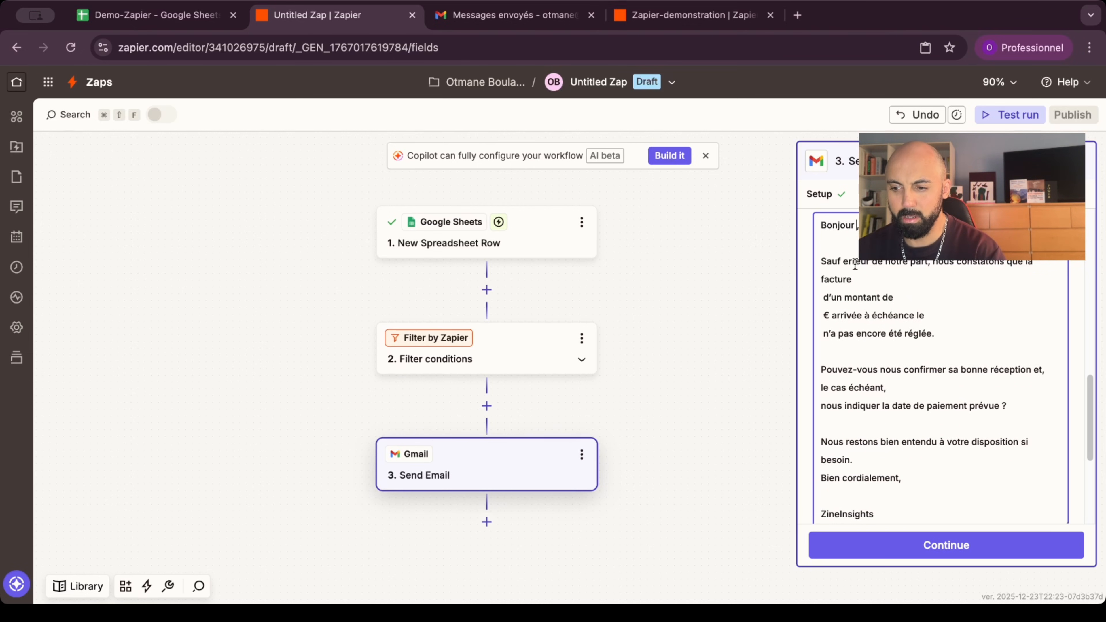
pyautogui.scroll(5, 855, 263)
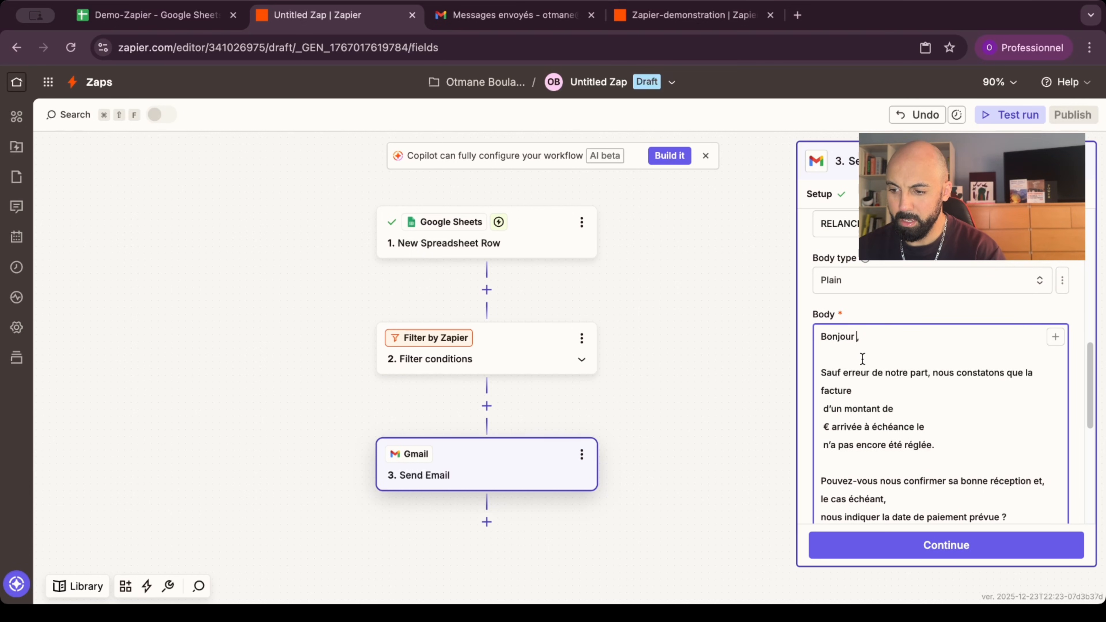
pyautogui.click(1055, 337)
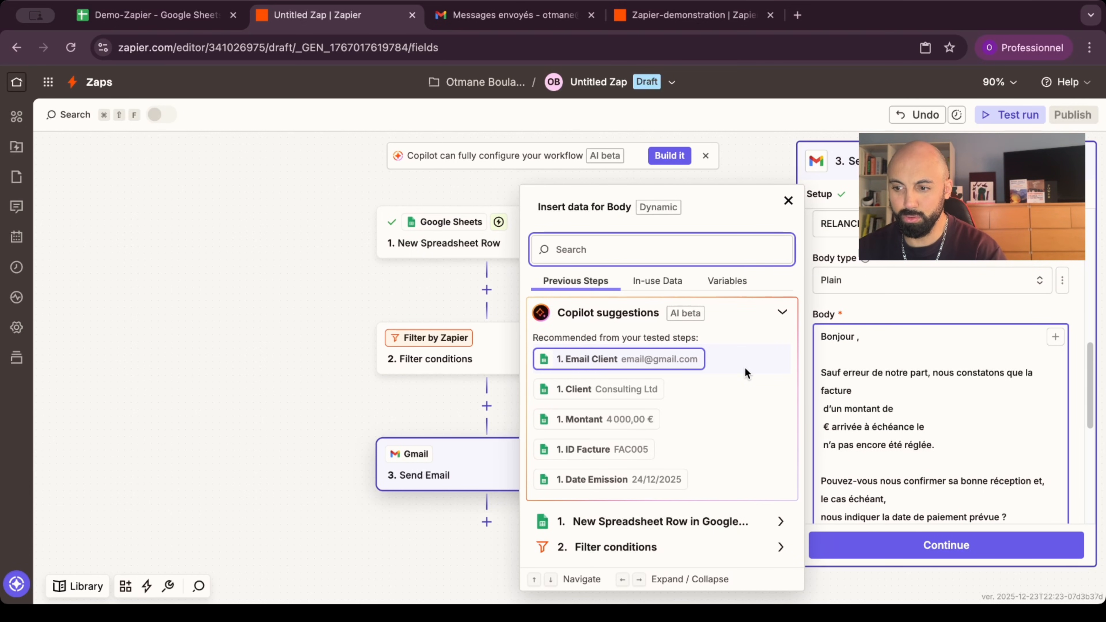
# Step: Insert Client after Bonjour, then ID Facture and Montant into the invoice line of the body
pyautogui.click(585, 389)
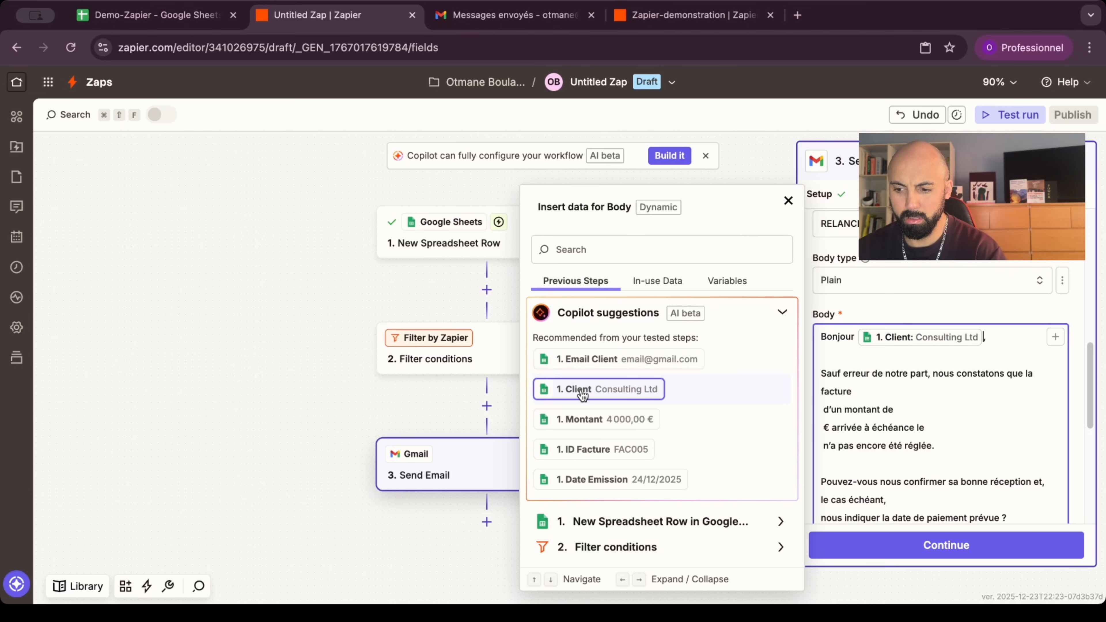
pyautogui.click(859, 372)
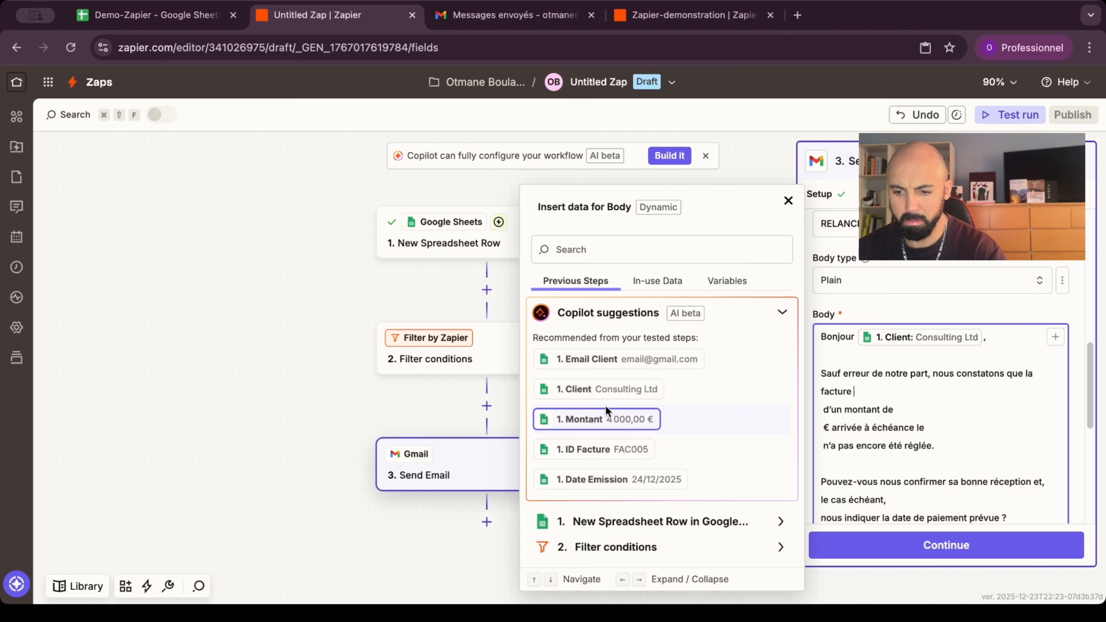
pyautogui.click(599, 452)
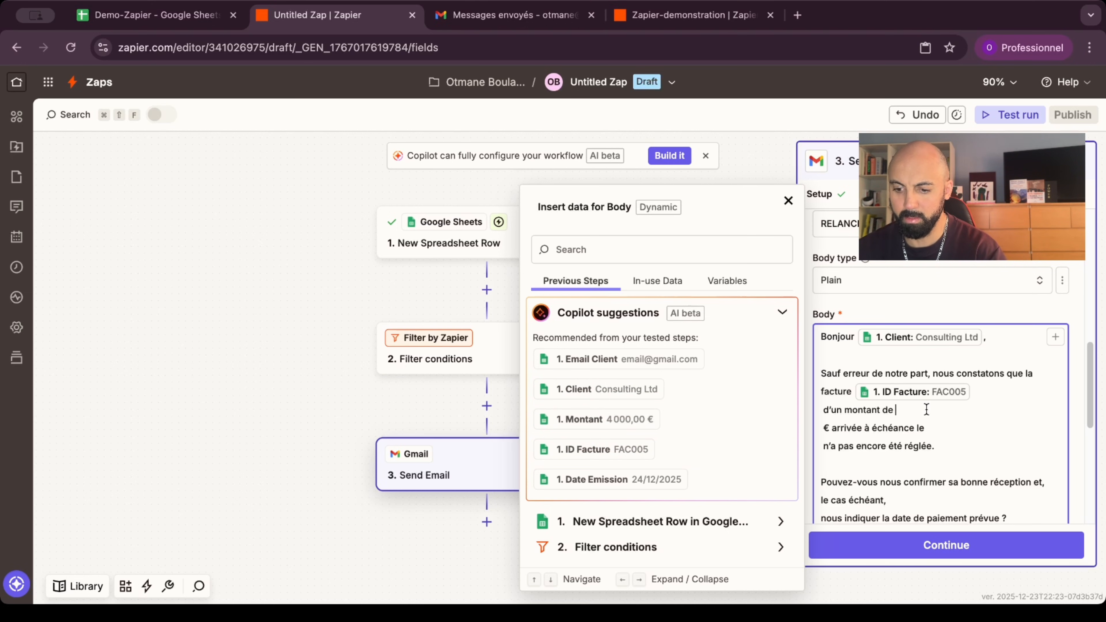
pyautogui.click(583, 419)
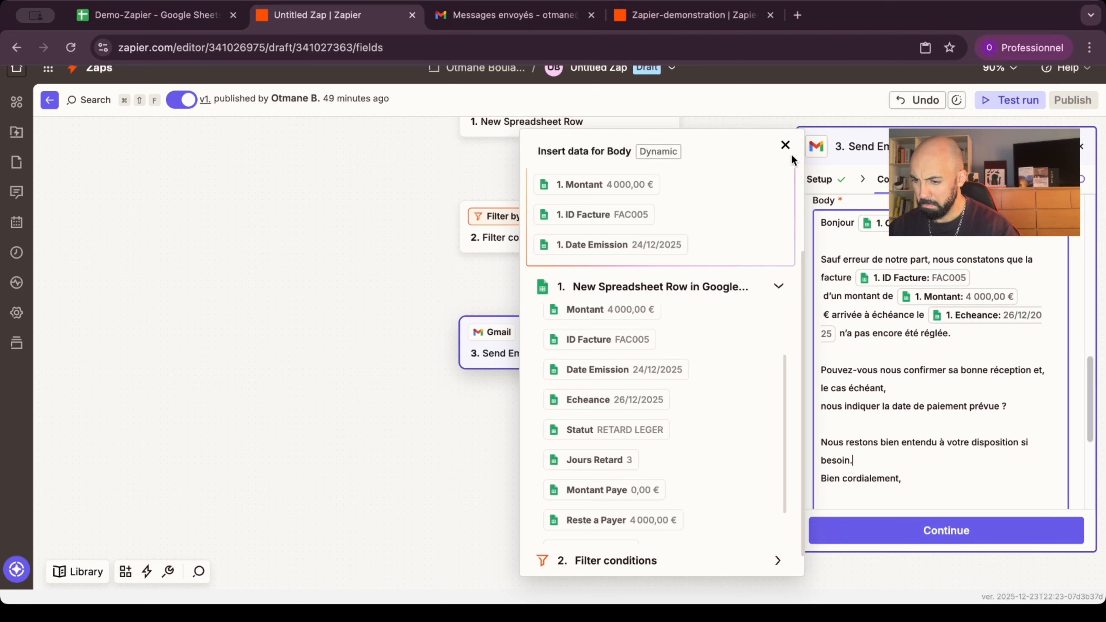
pyautogui.click(785, 144)
pyautogui.scroll(-2, 856, 341)
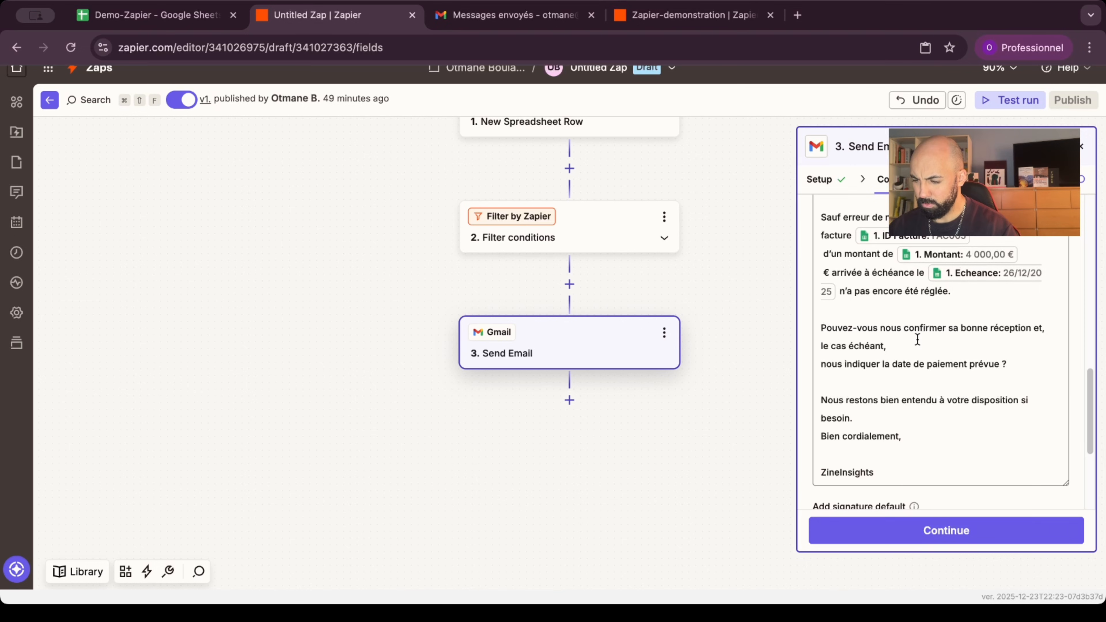
# Step: Review the body and remaining Gmail fields, then confirm them to reach the Send Email test stage
pyautogui.scroll(-1, 918, 338)
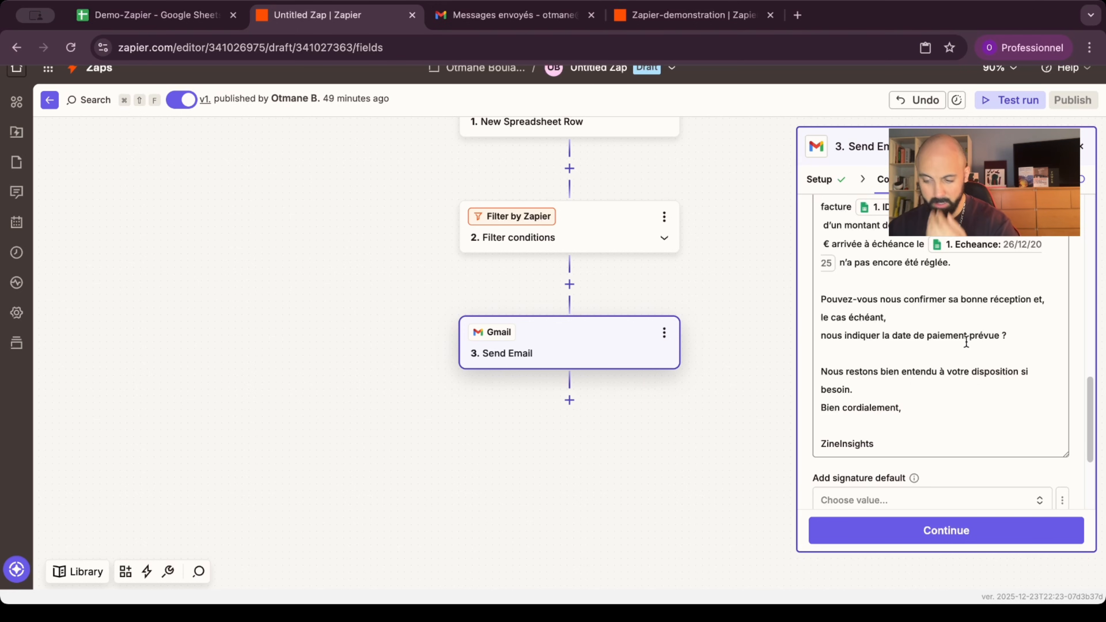
pyautogui.scroll(1, 966, 341)
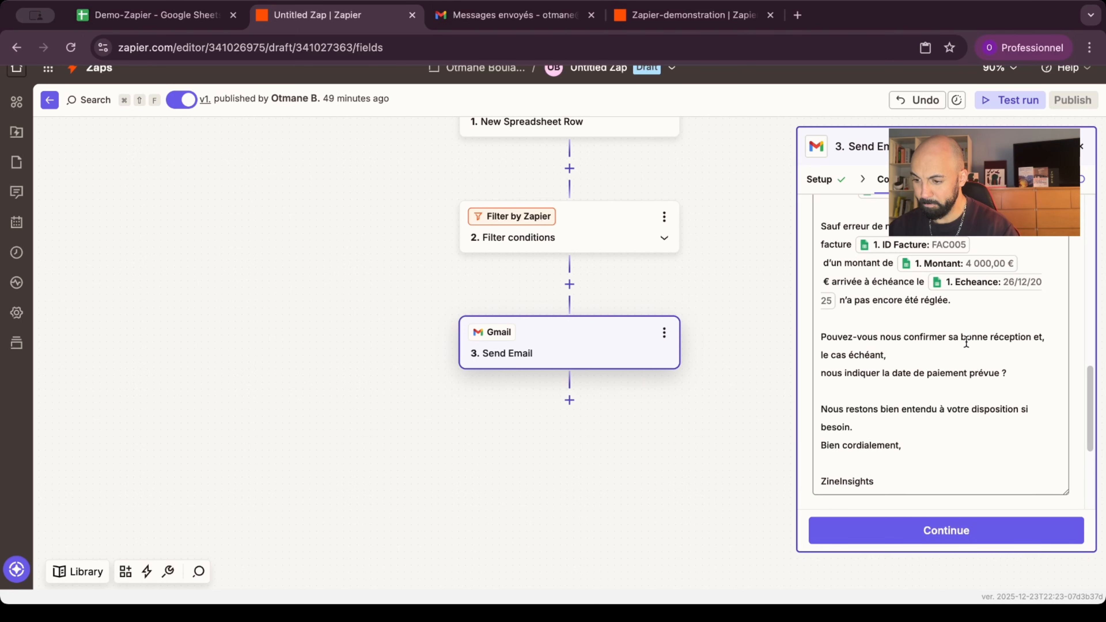
pyautogui.scroll(1, 966, 341)
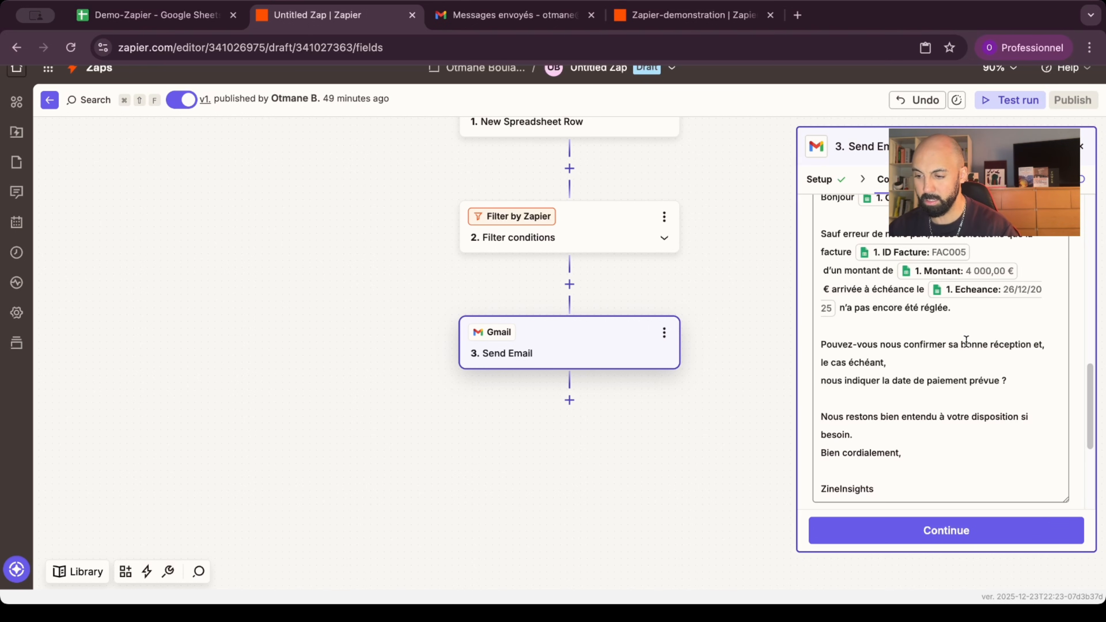
pyautogui.scroll(1, 966, 340)
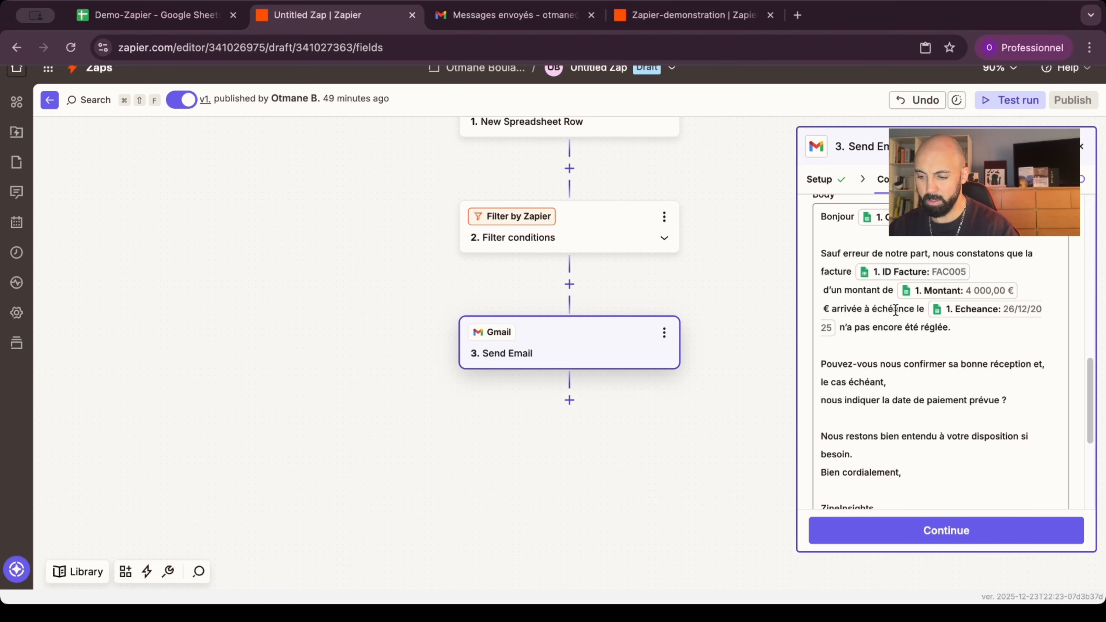
pyautogui.scroll(-5, 895, 310)
pyautogui.scroll(-6, 896, 310)
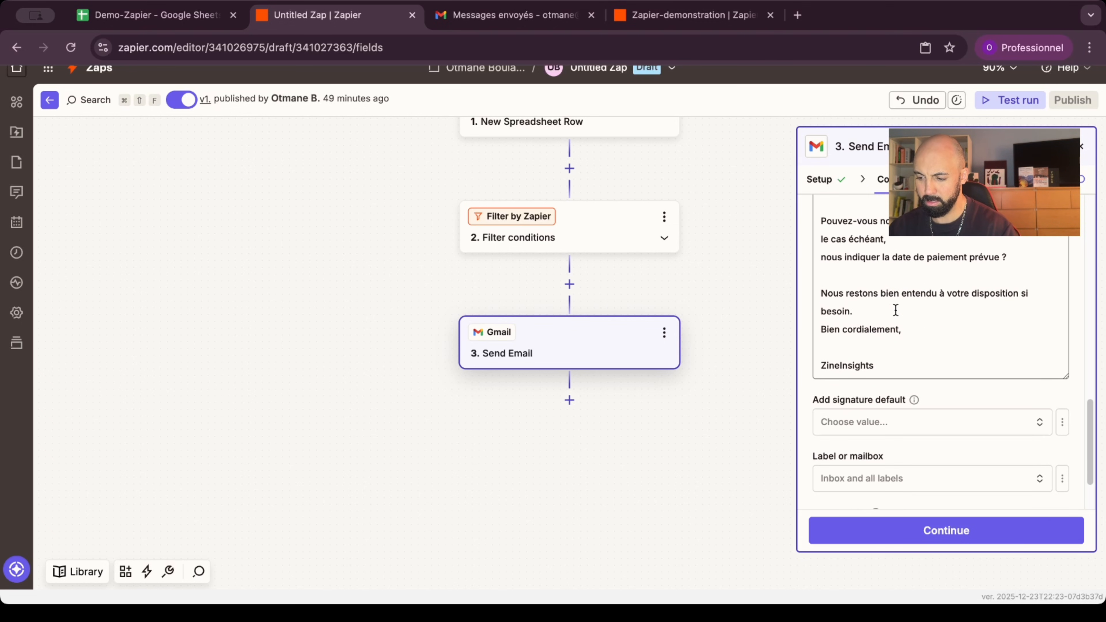
pyautogui.click(919, 529)
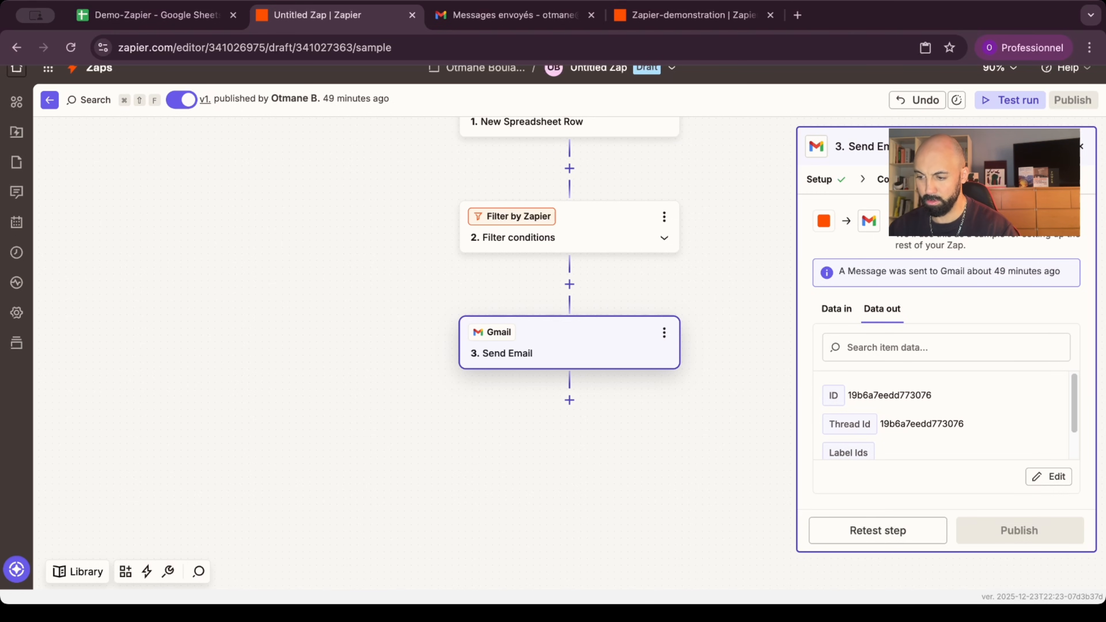
# Step: Test-run the Zap on the chosen row and inspect the Filter step's RETARD CRITIQUE condition
pyautogui.click(1012, 101)
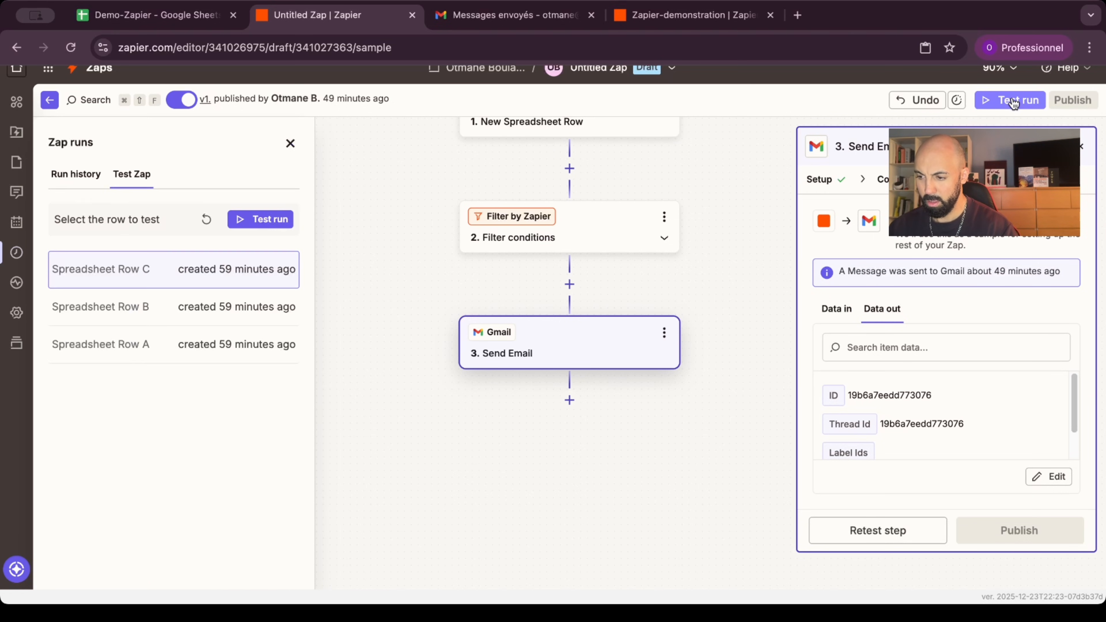
pyautogui.click(266, 220)
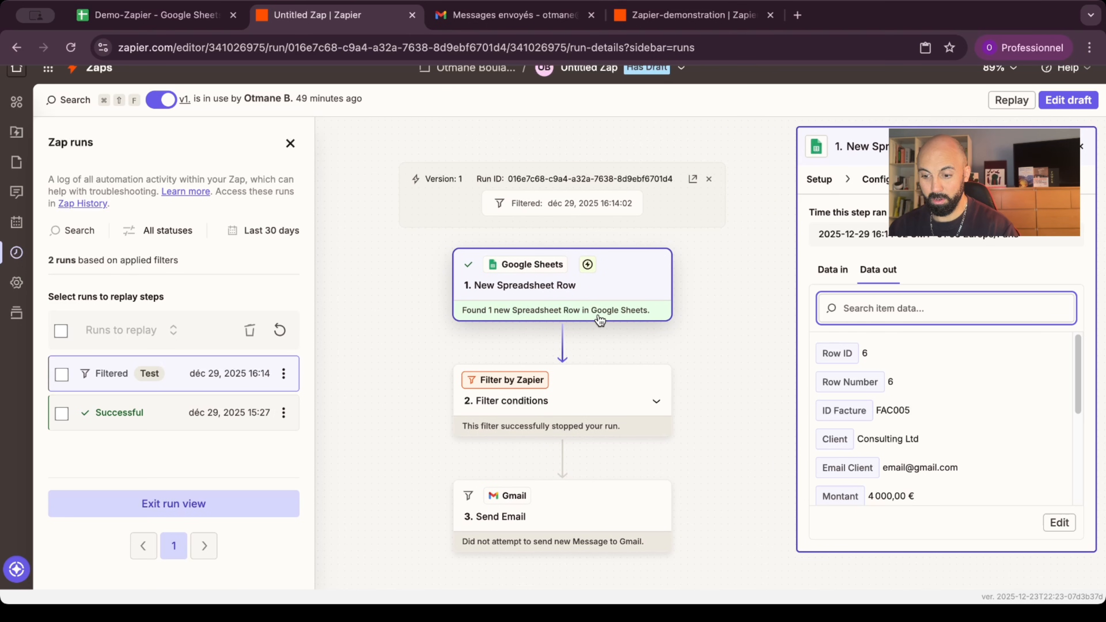
pyautogui.click(579, 367)
pyautogui.click(920, 367)
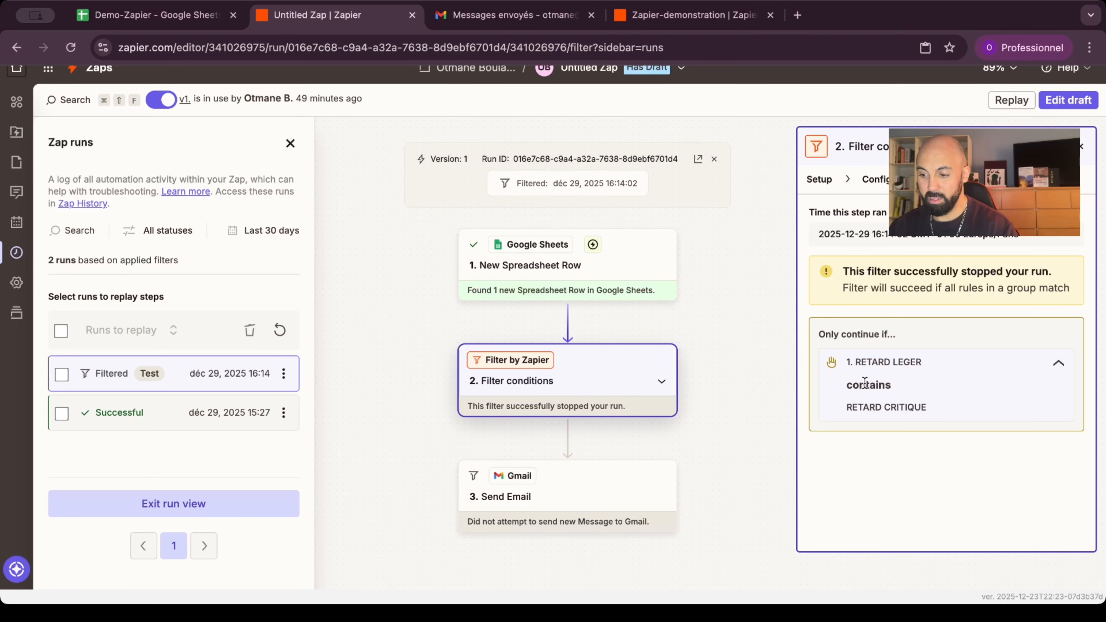
pyautogui.moveTo(847, 407); pyautogui.dragTo(931, 405)
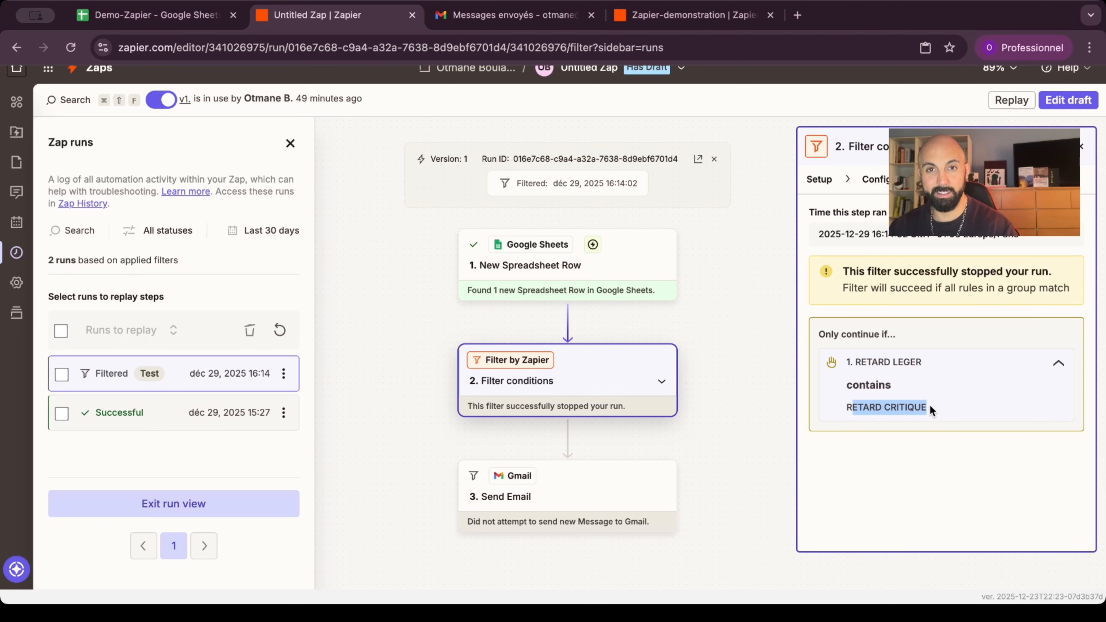
pyautogui.click(929, 404)
pyautogui.click(1058, 364)
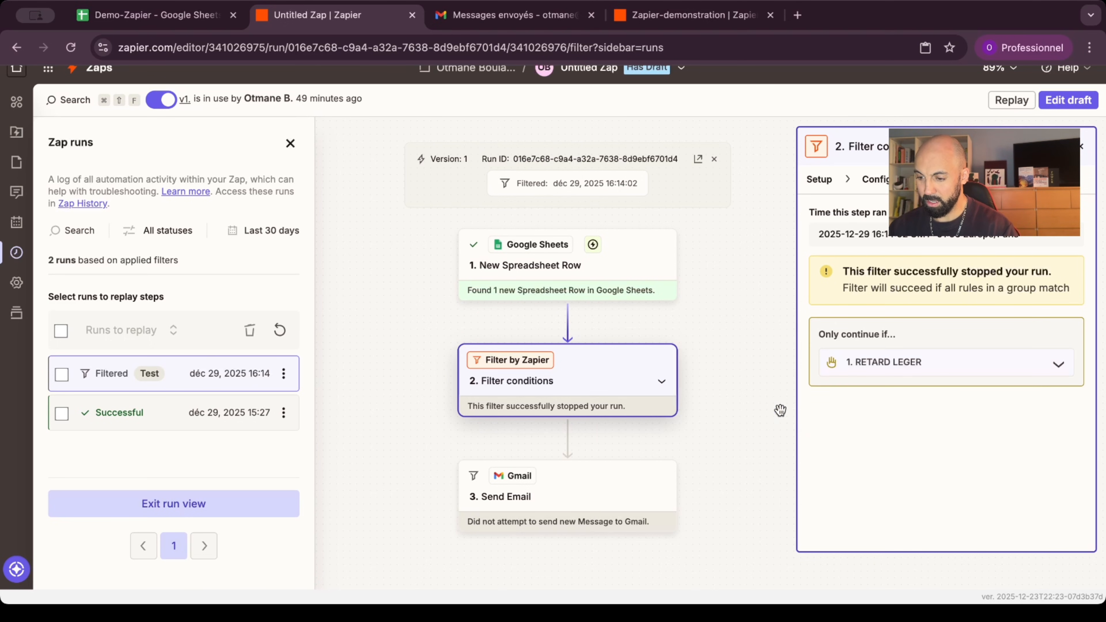
# Step: Close the Zap runs list and filter step details, then zoom the page out
pyautogui.scroll(-2, 779, 410)
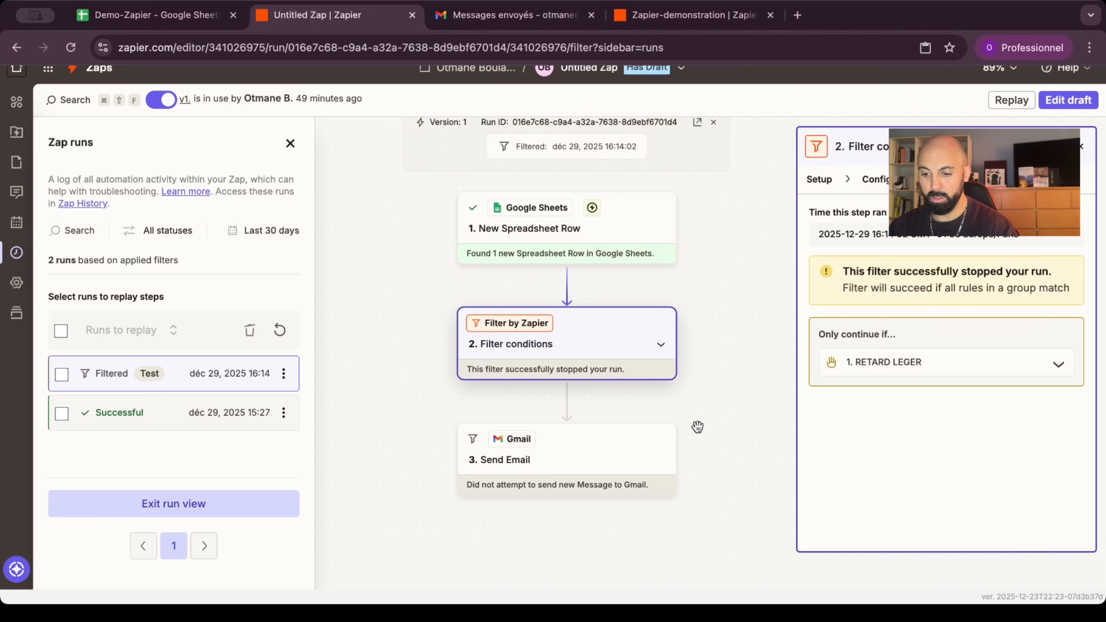
pyautogui.moveTo(697, 427); pyautogui.dragTo(695, 435)
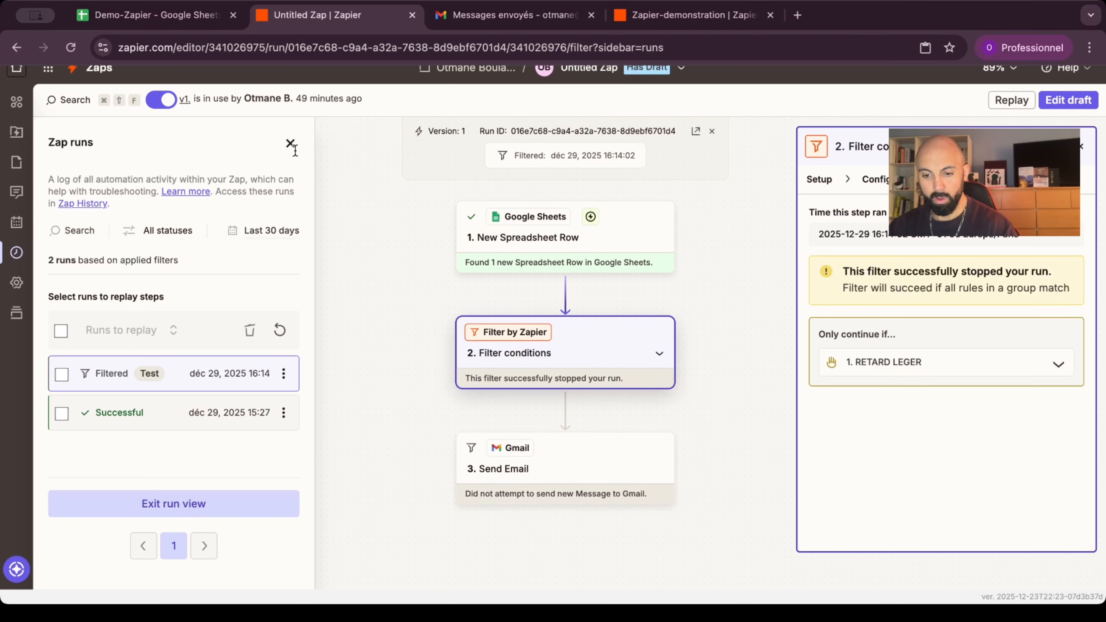
pyautogui.click(289, 144)
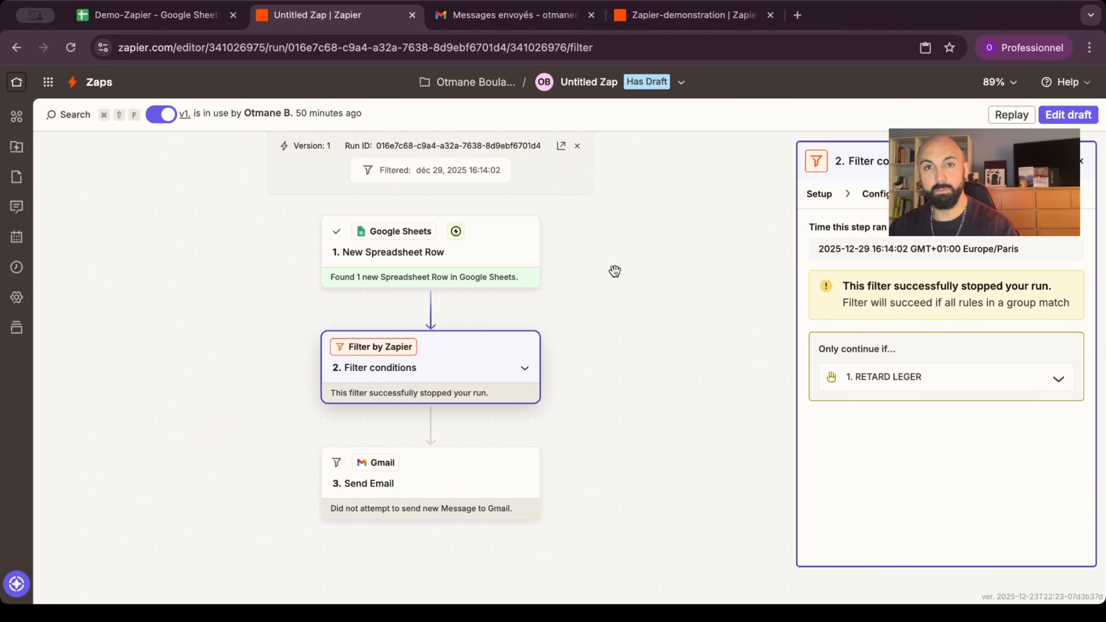
pyautogui.moveTo(614, 271); pyautogui.dragTo(624, 301)
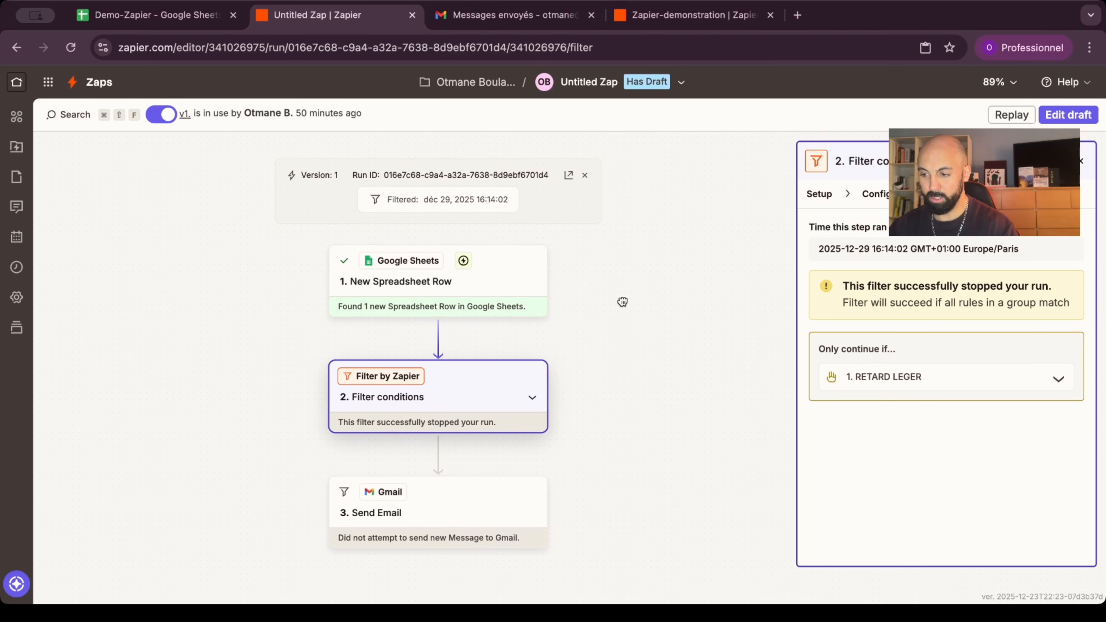
pyautogui.click(1080, 162)
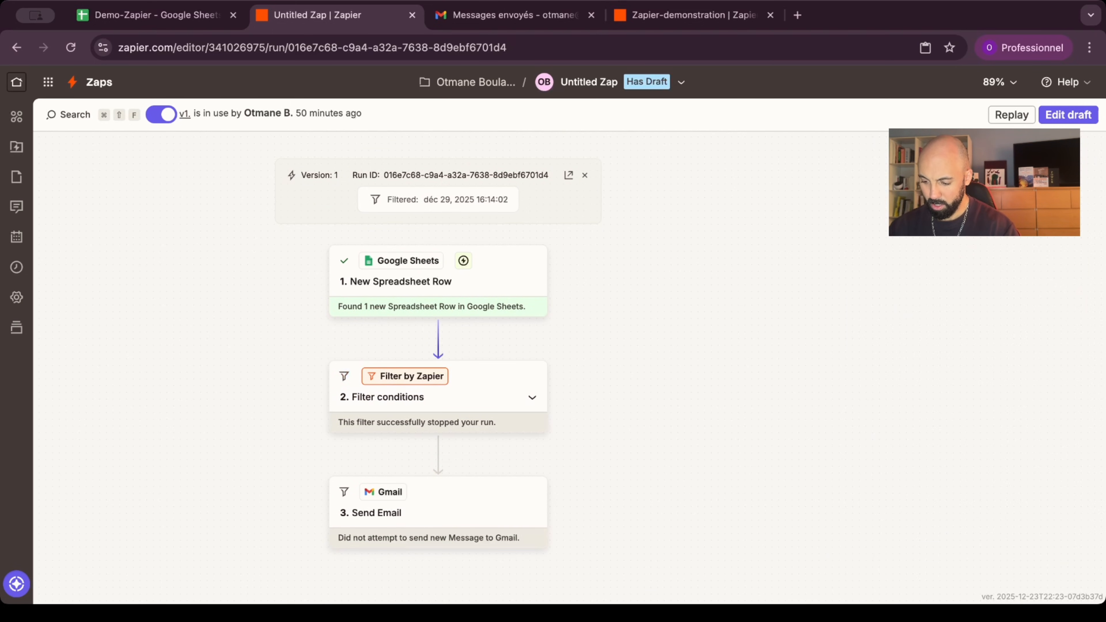
pyautogui.press('super+minus')
pyautogui.press('super+minus')
# Step: In row 7, enter invoice FAC006 with the client's name, e-mail address and amount 1234
pyautogui.moveTo(750, 306); pyautogui.dragTo(826, 312)
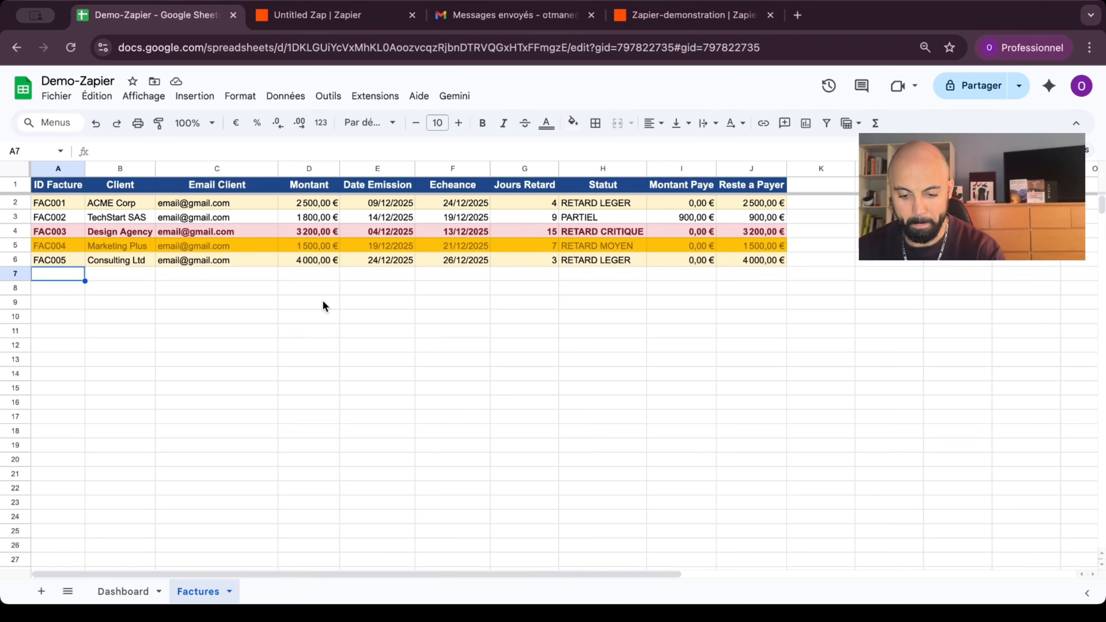
pyautogui.write('FAC')
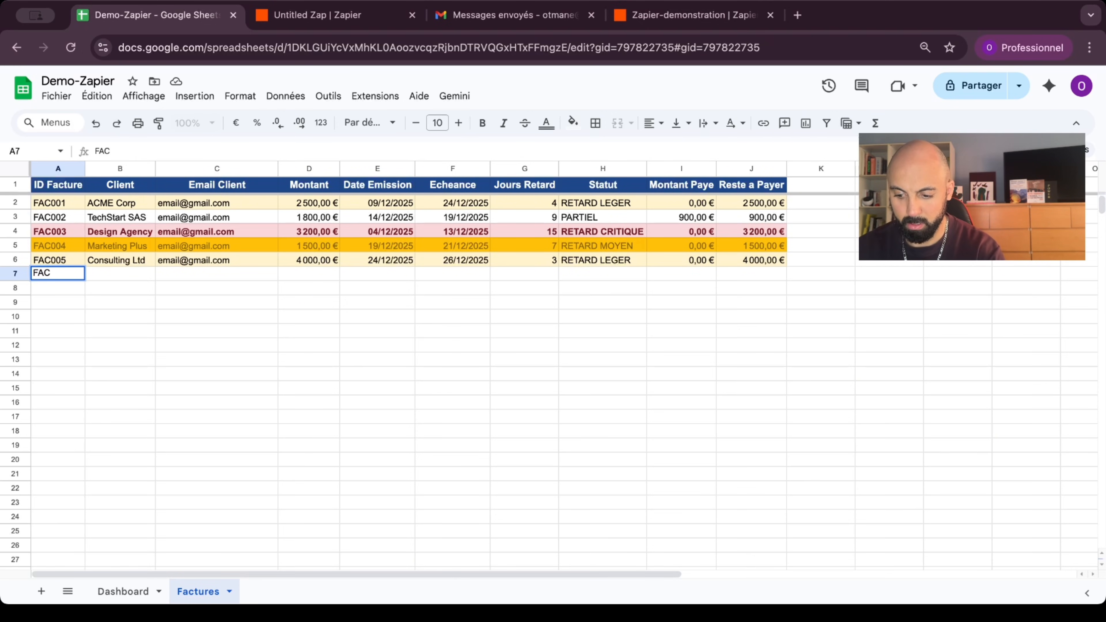
pyautogui.write('006')
pyautogui.click(113, 272)
pyautogui.write('Otmane')
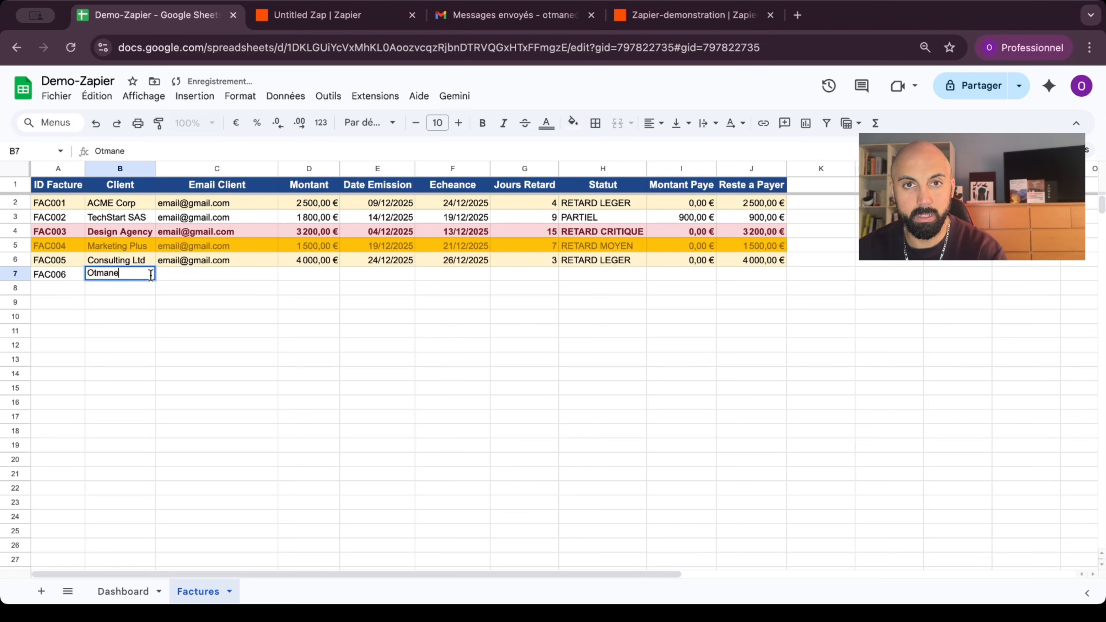
pyautogui.doubleClick(208, 272)
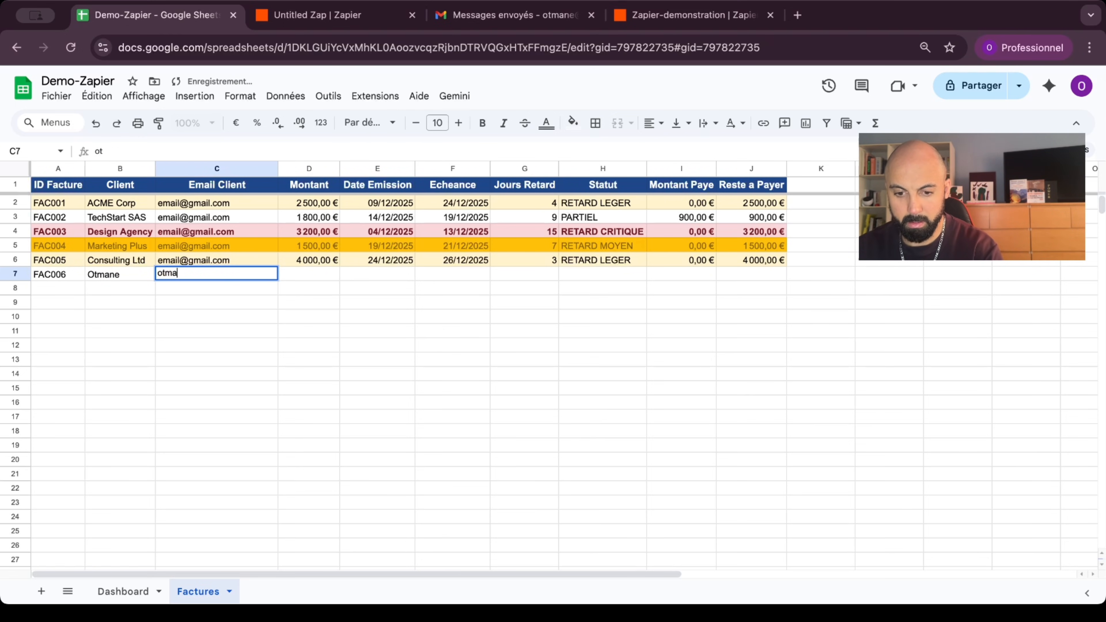
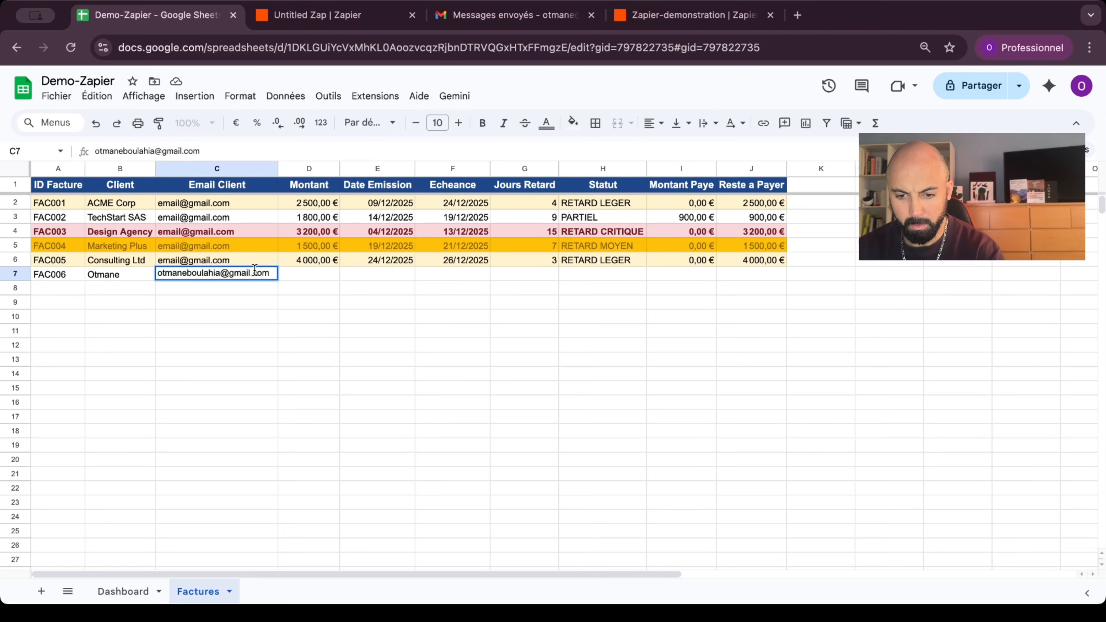
pyautogui.click(322, 278)
pyautogui.write('1234')
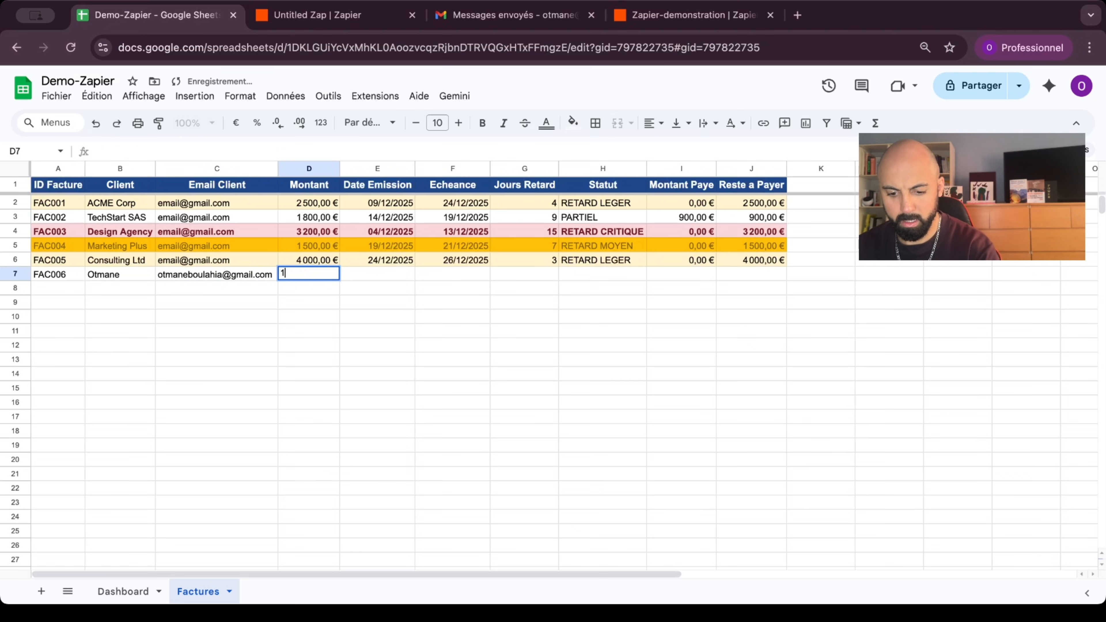
pyautogui.click(381, 321)
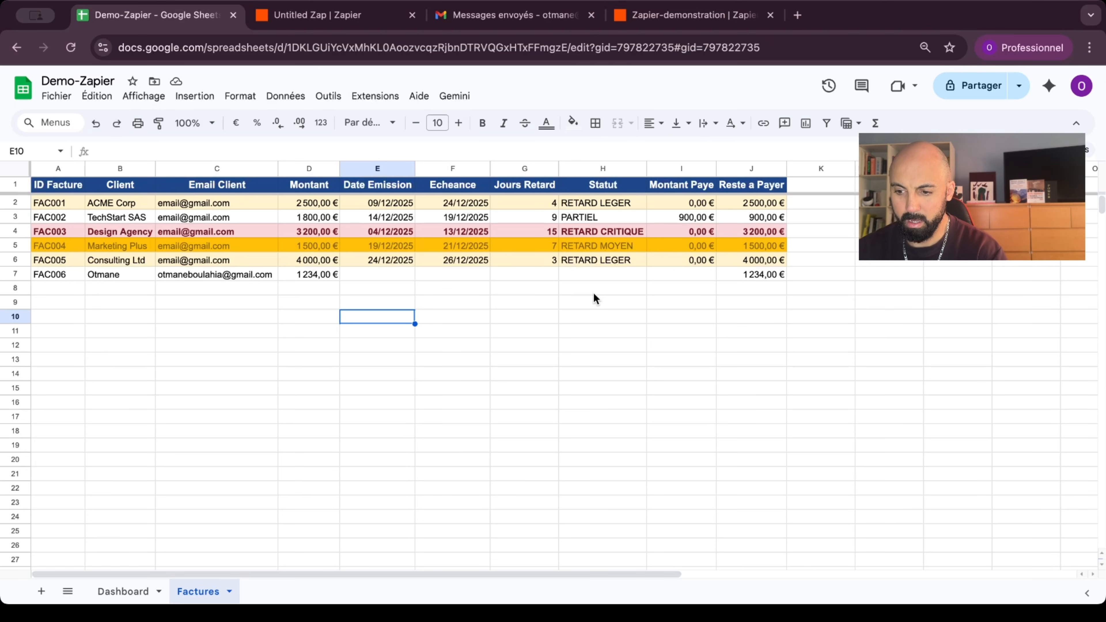
# Step: Give FAC006 issue date 29/11 and due date 3/12 so row 7 recalculates
pyautogui.click(378, 273)
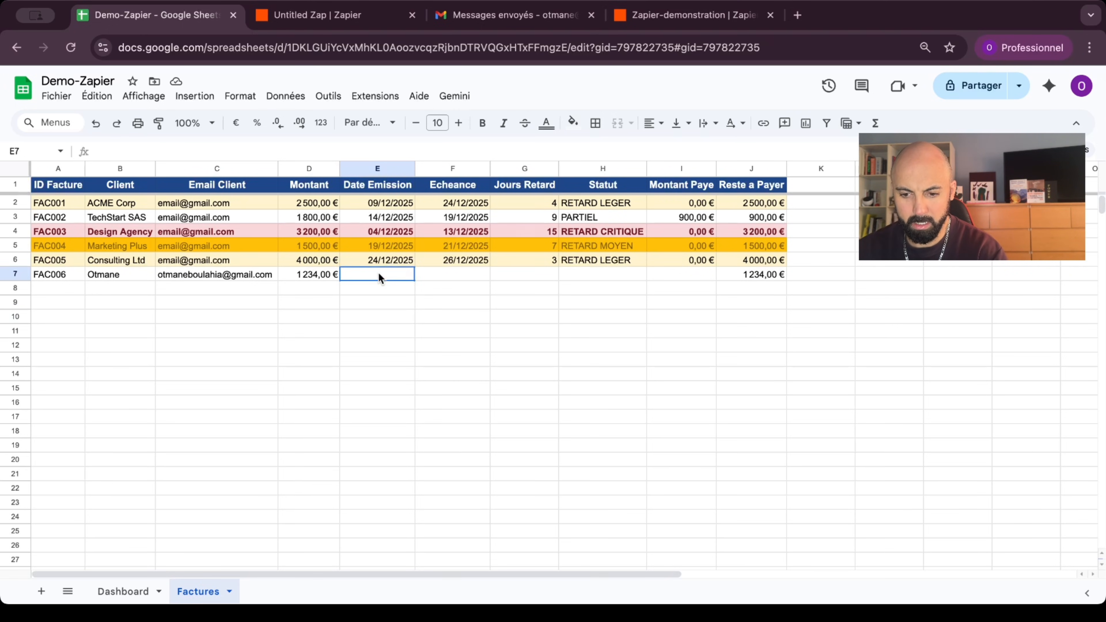
pyautogui.doubleClick(392, 270)
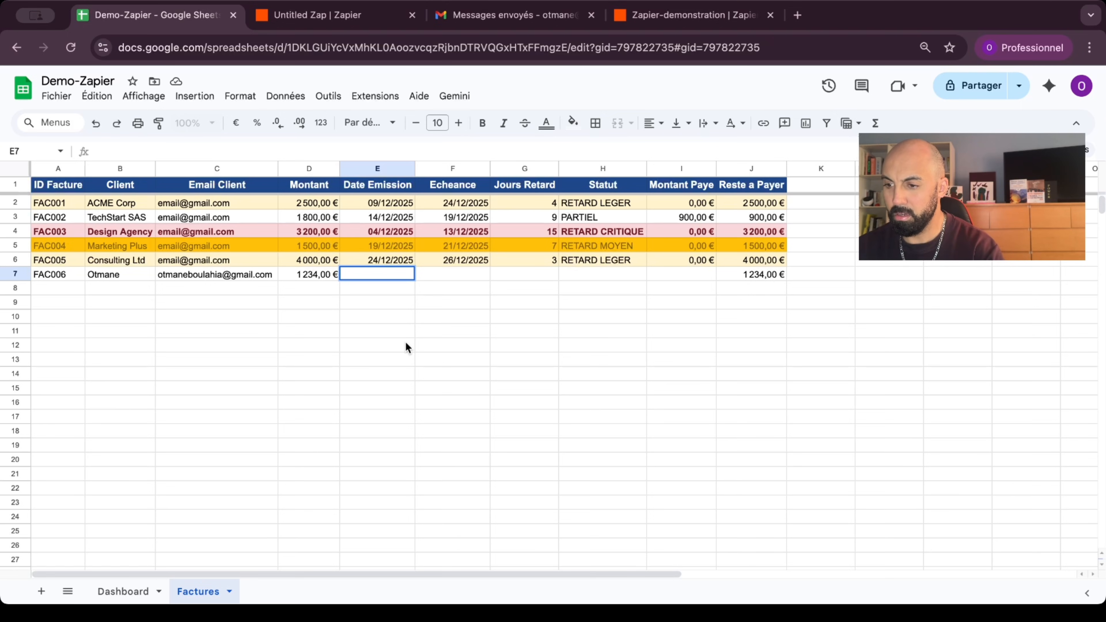
pyautogui.write('29/11')
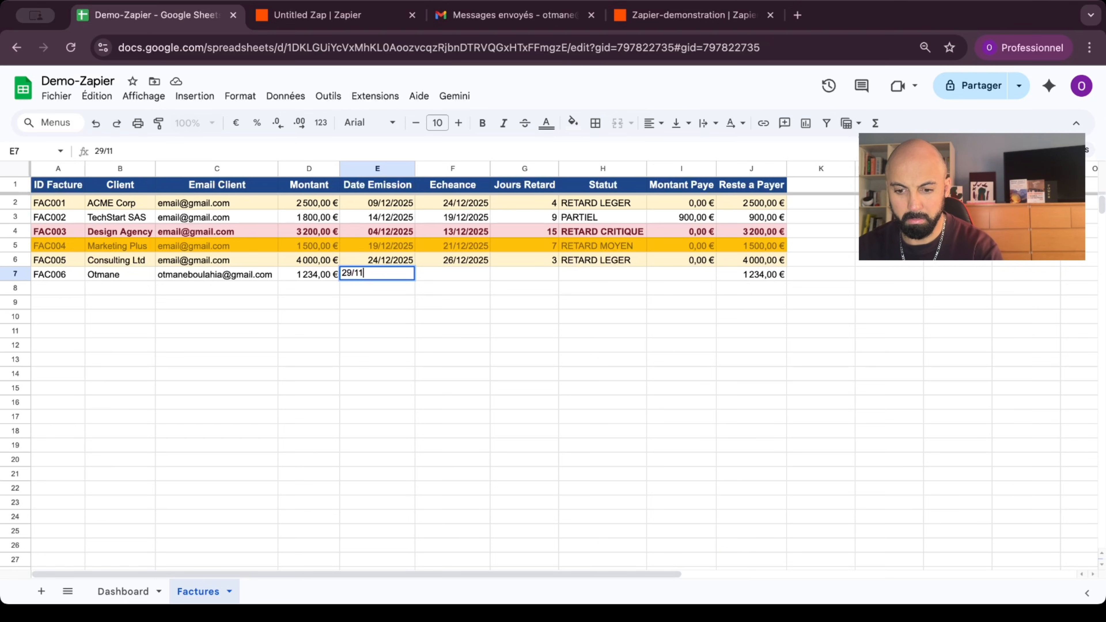
pyautogui.click(431, 418)
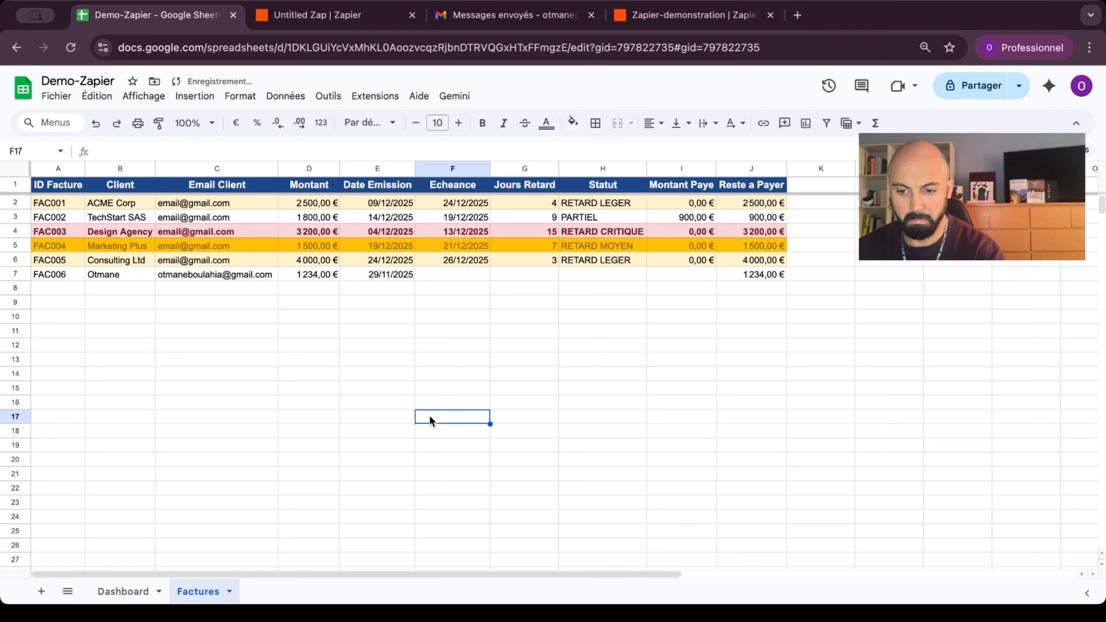
pyautogui.click(454, 272)
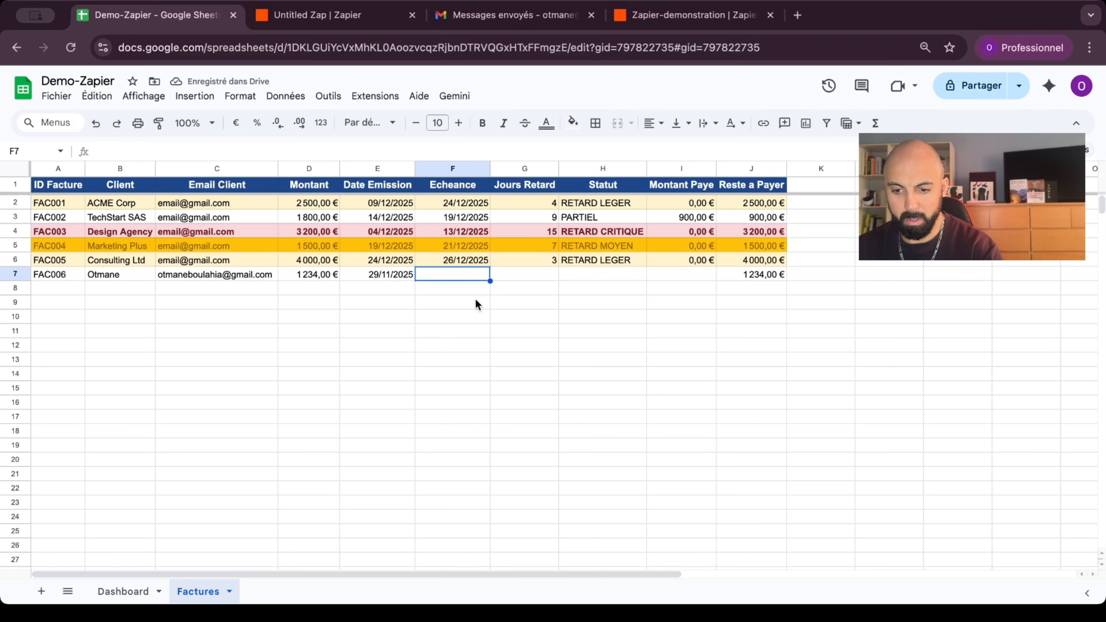
pyautogui.doubleClick(457, 272)
pyautogui.write('3')
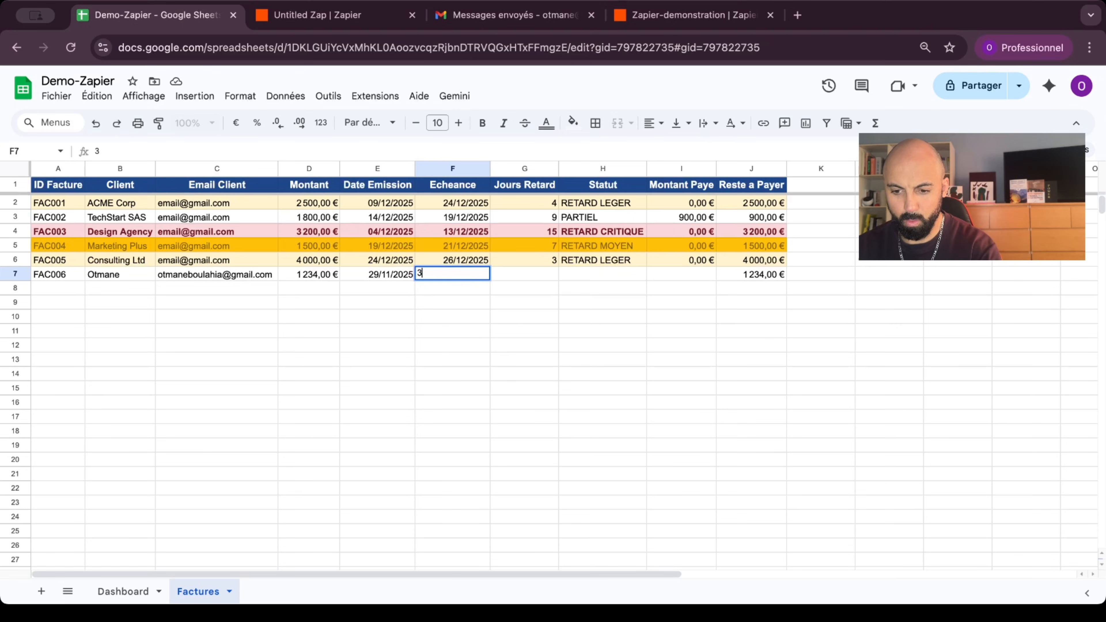
pyautogui.write('/12')
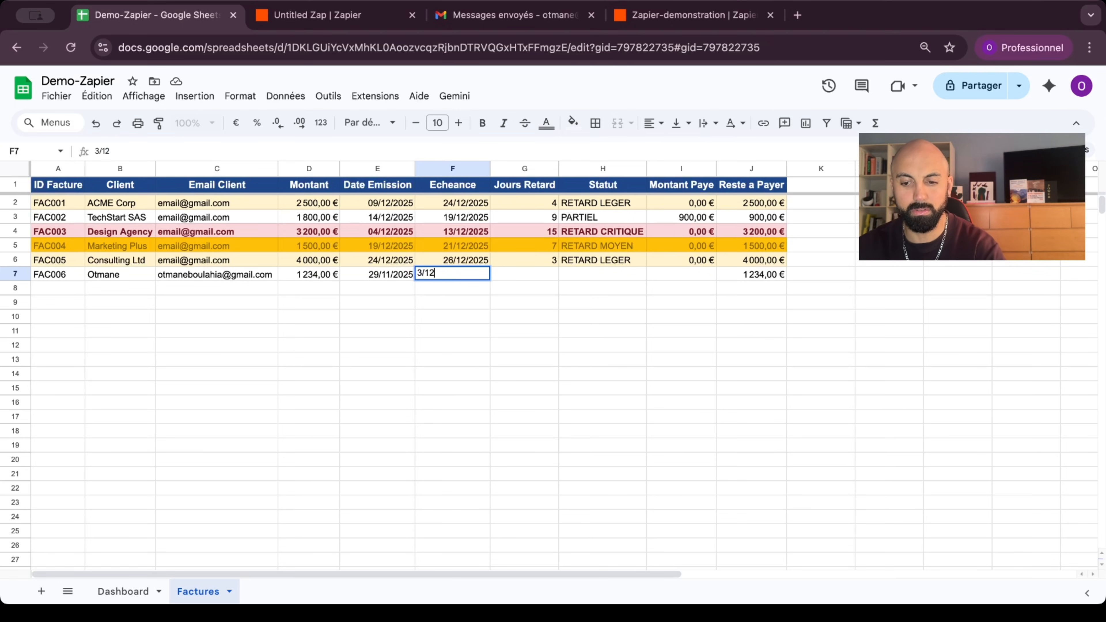
pyautogui.click(502, 359)
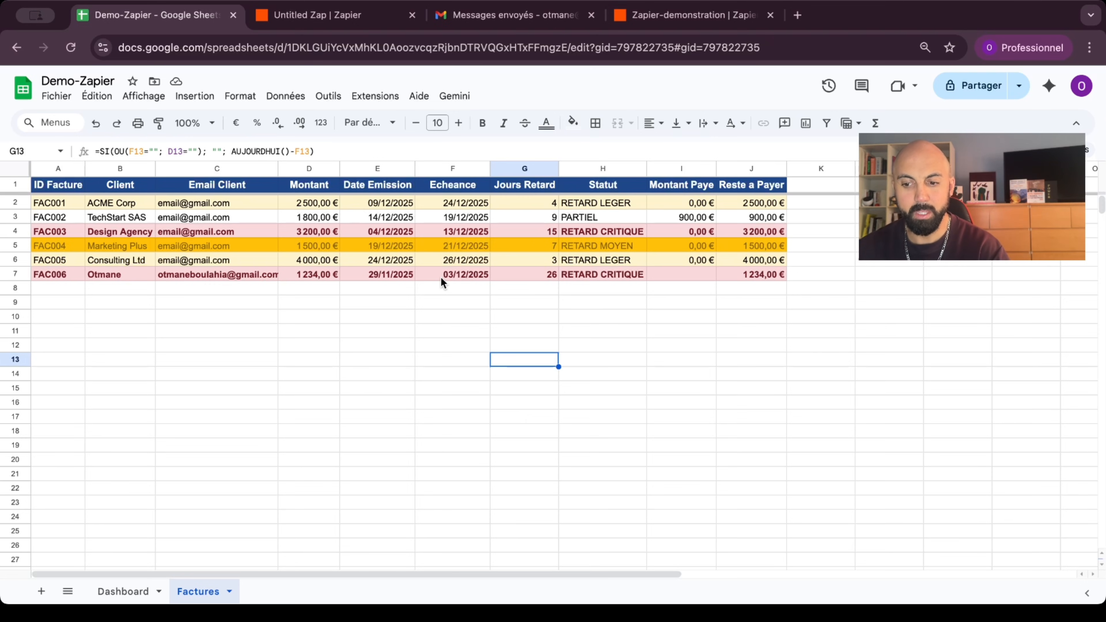
# Step: Use the date picker to set FAC005's issue date to 20/11/2025 and due date to 26/11/2025
pyautogui.doubleClick(448, 261)
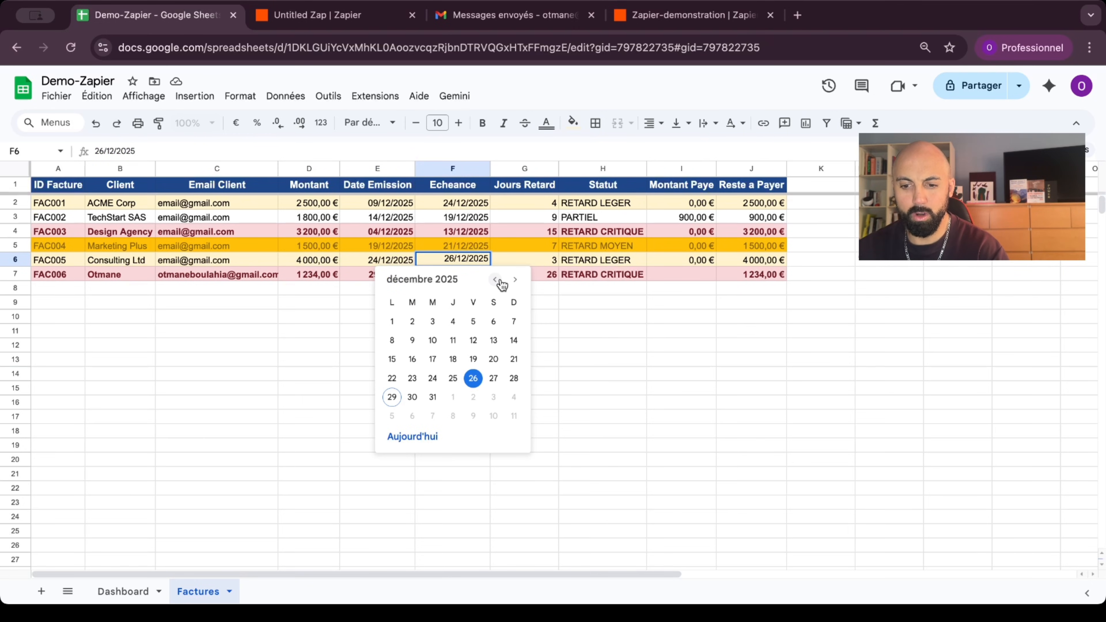
pyautogui.doubleClick(376, 259)
pyautogui.click(414, 279)
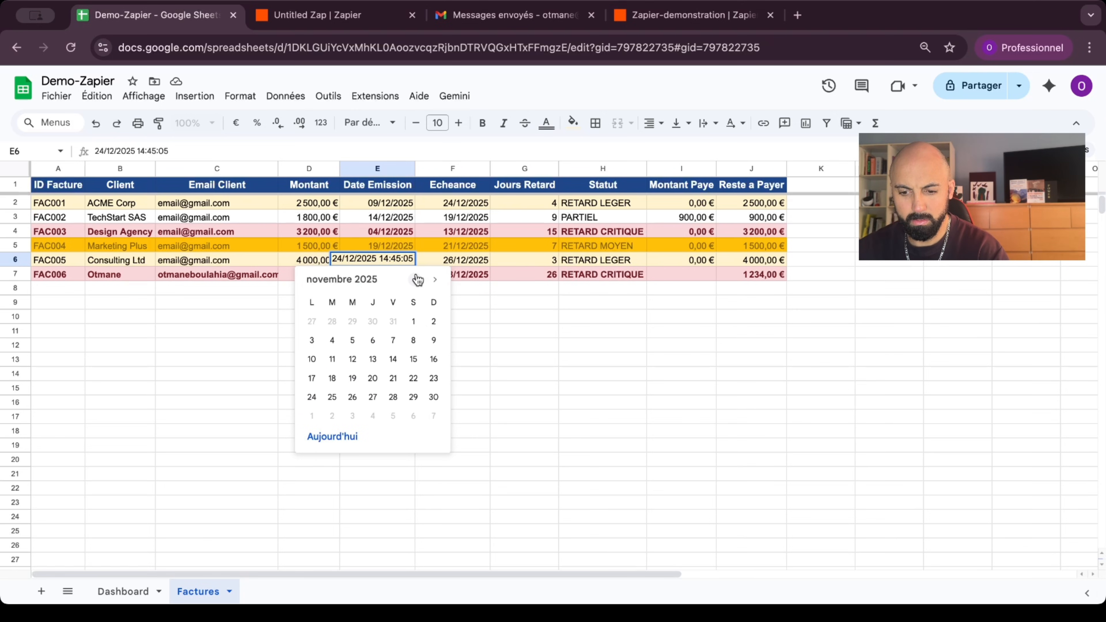
pyautogui.click(373, 379)
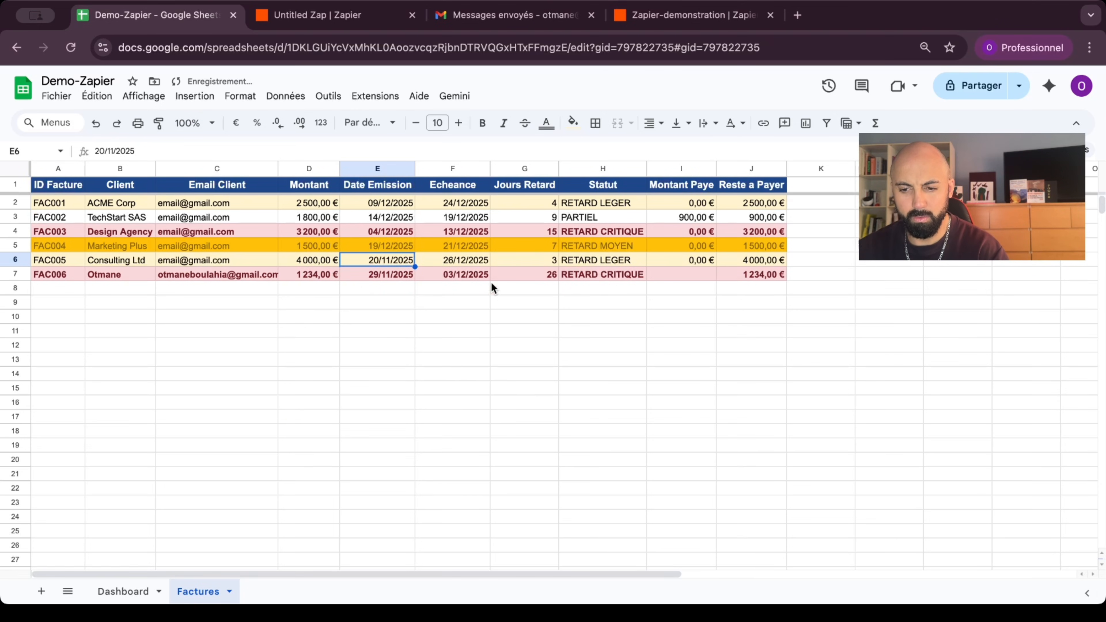
pyautogui.doubleClick(456, 260)
pyautogui.click(495, 280)
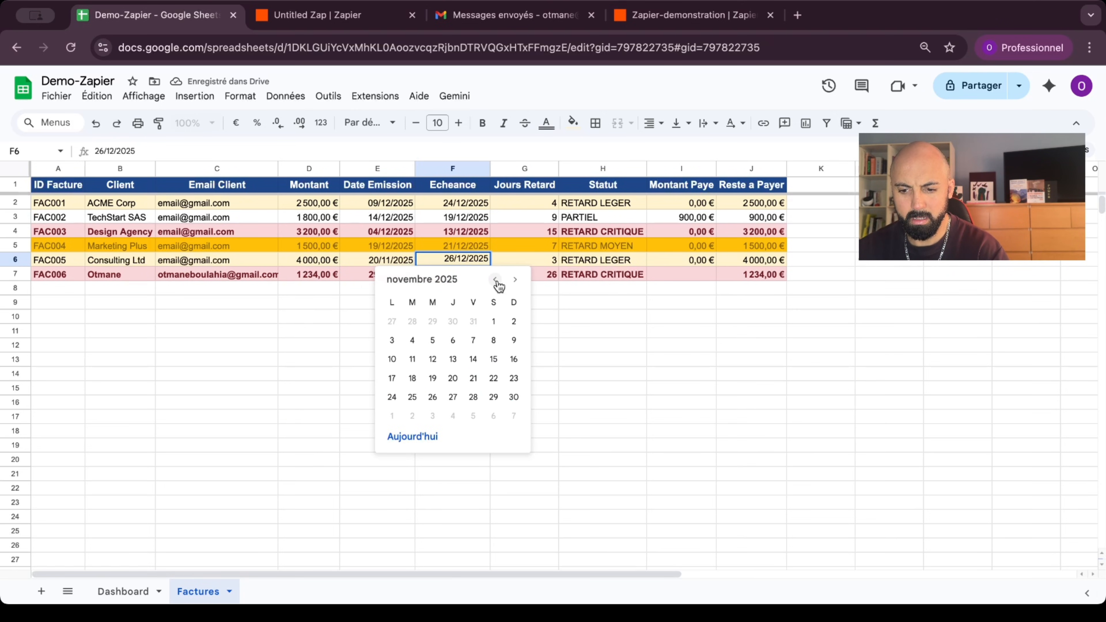
pyautogui.click(432, 397)
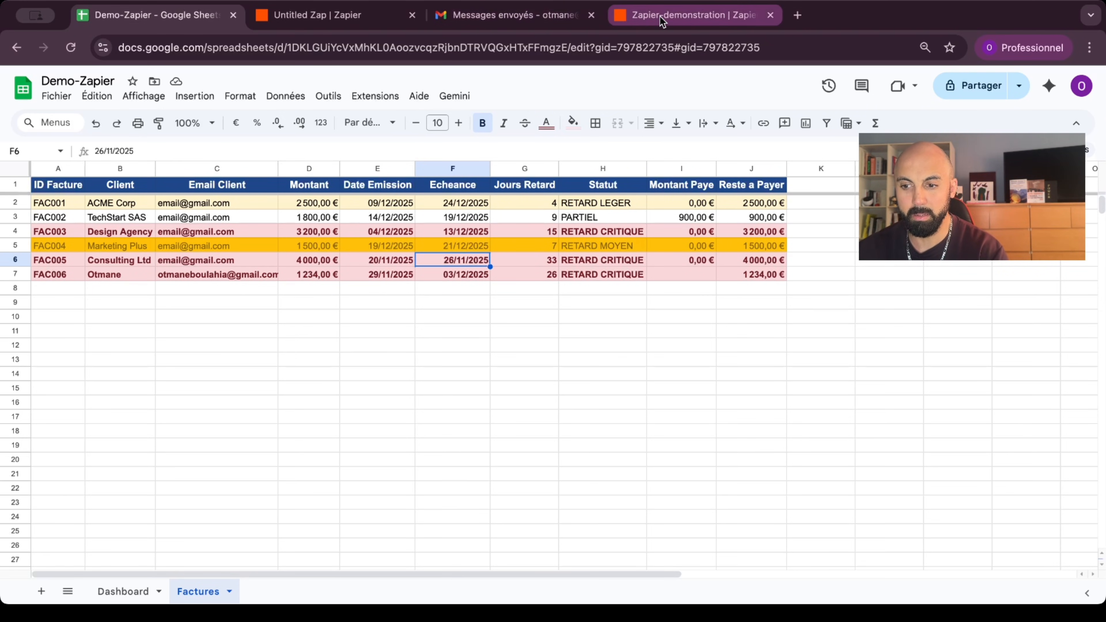
# Step: In Sent mail, view the earlier bounced reminder and the FAC006 RELANCE email, then return to the list
pyautogui.click(511, 18)
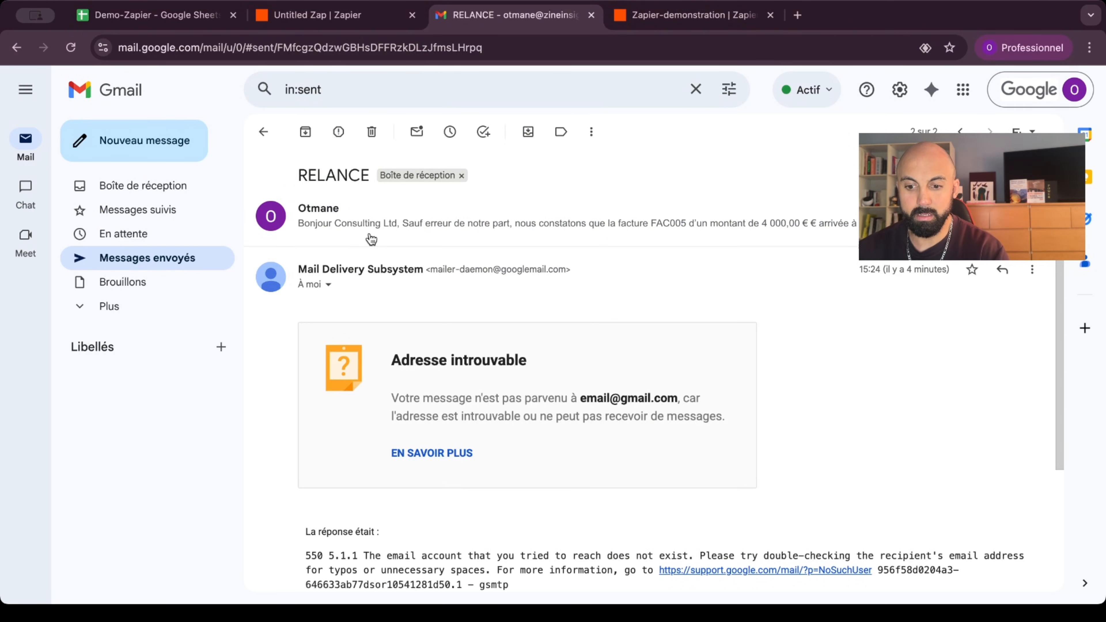
pyautogui.hscroll(-5, 467, 239)
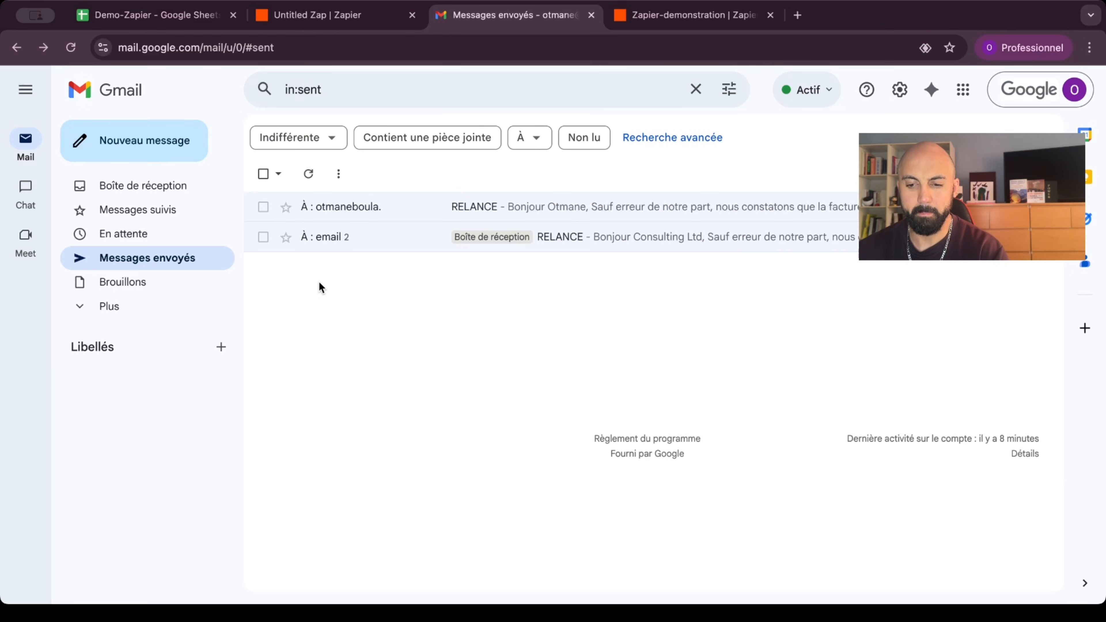
pyautogui.click(368, 247)
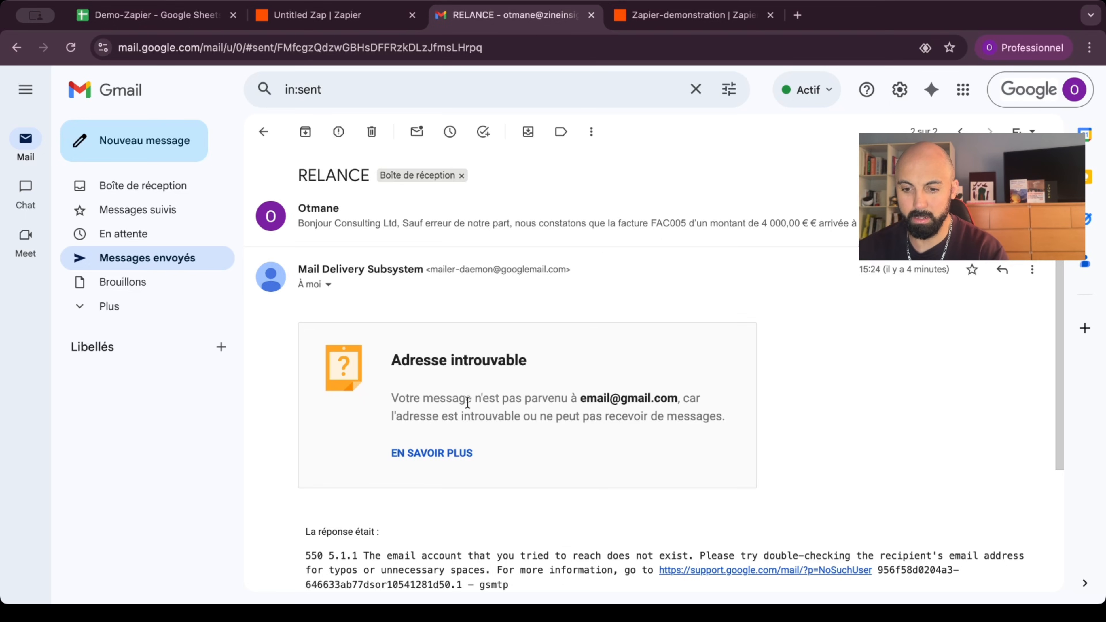
pyautogui.hscroll(-5, 467, 403)
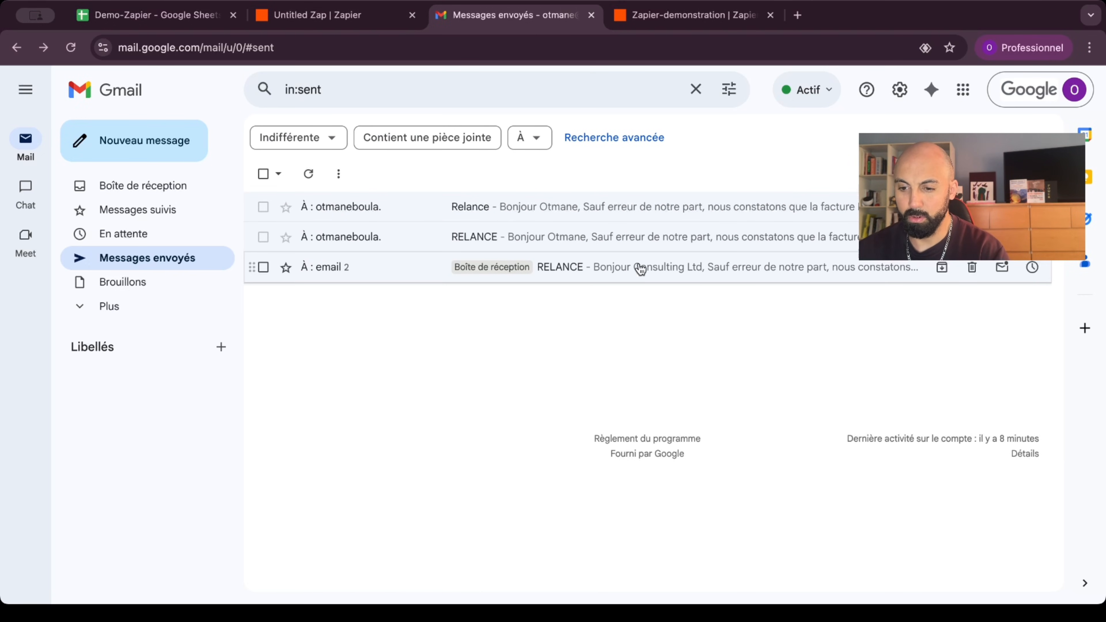
pyautogui.click(601, 242)
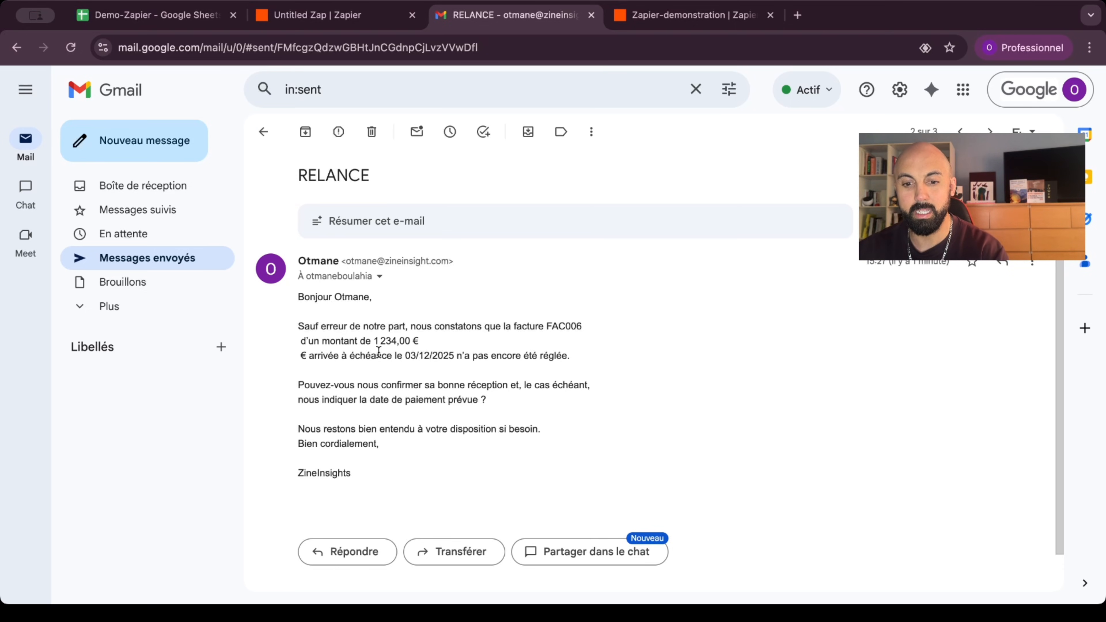
pyautogui.click(16, 48)
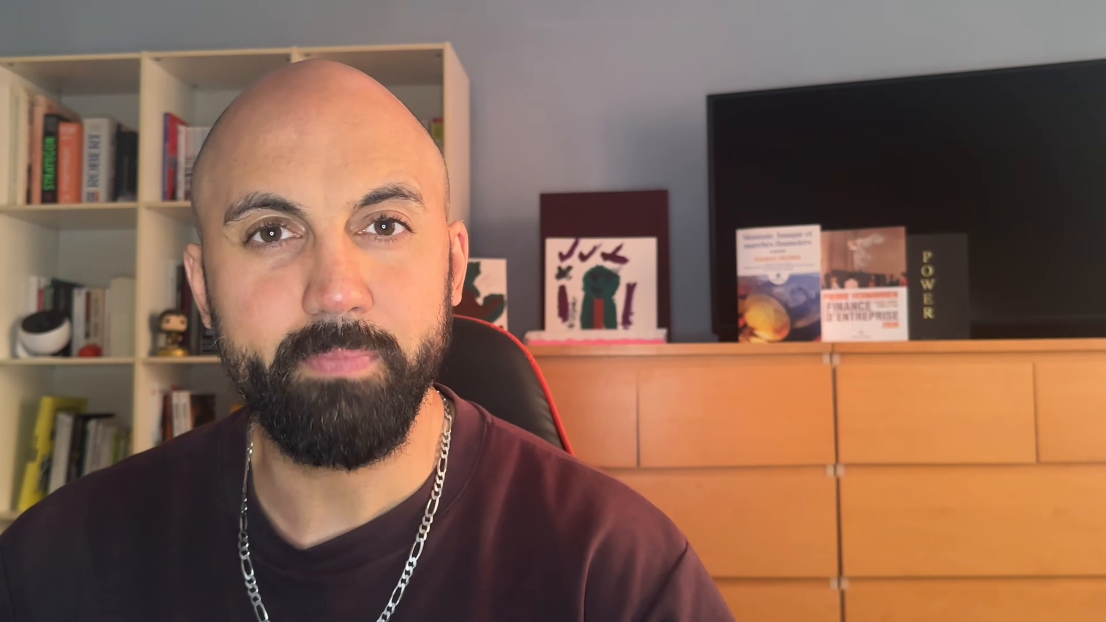